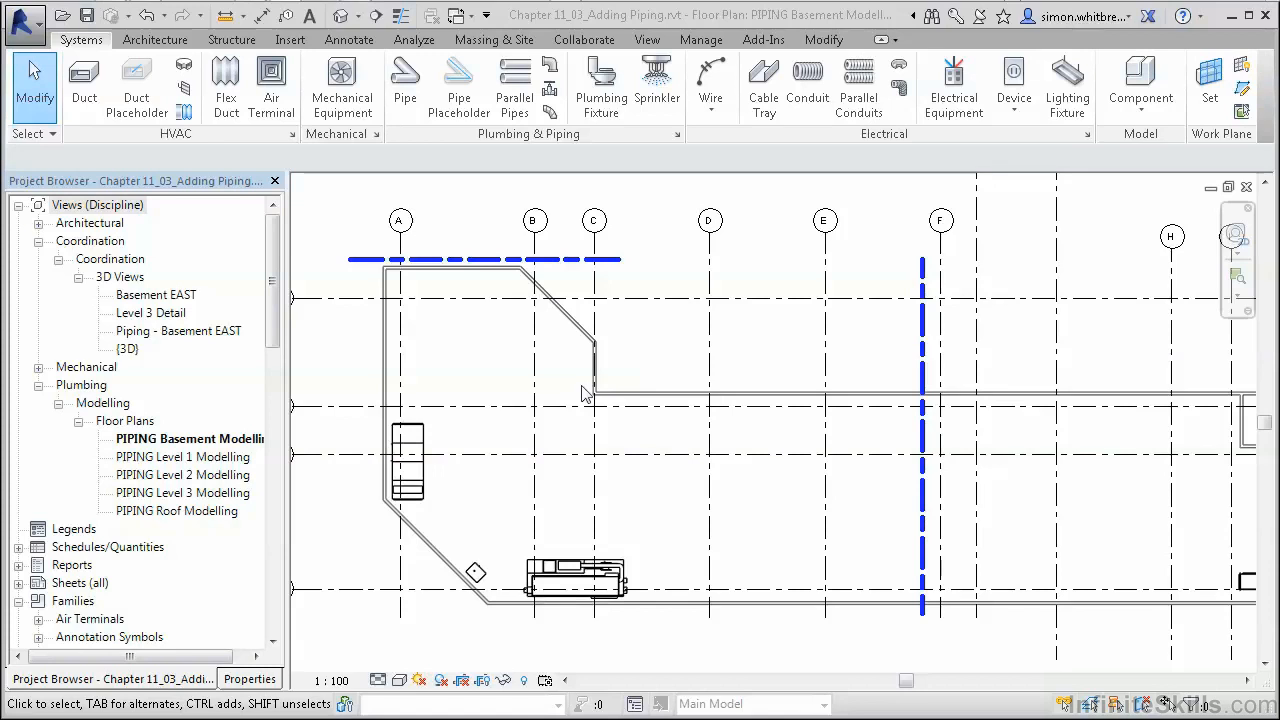
Step: Start a pipe placeholder with a diameter of 108 mm and an offset of 2000 mm
{"action": "left_click", "coordinate": [404, 155]}
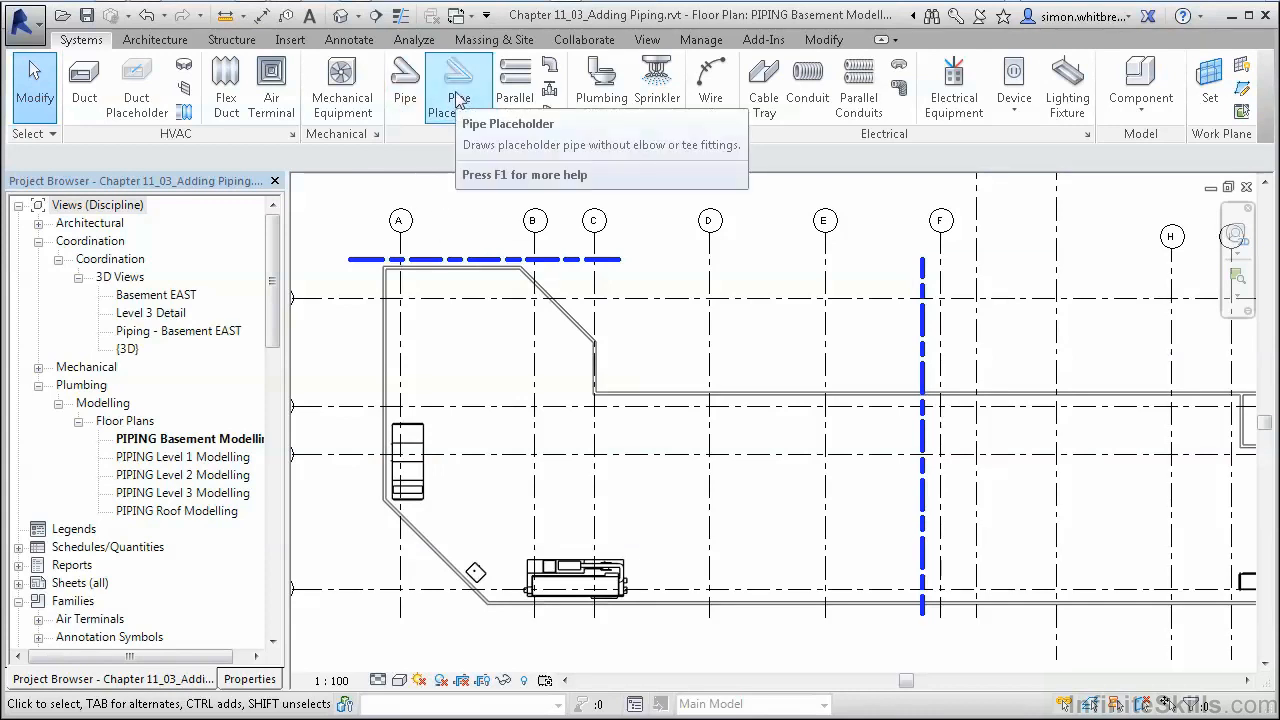
{"action": "left_click", "coordinate": [457, 100]}
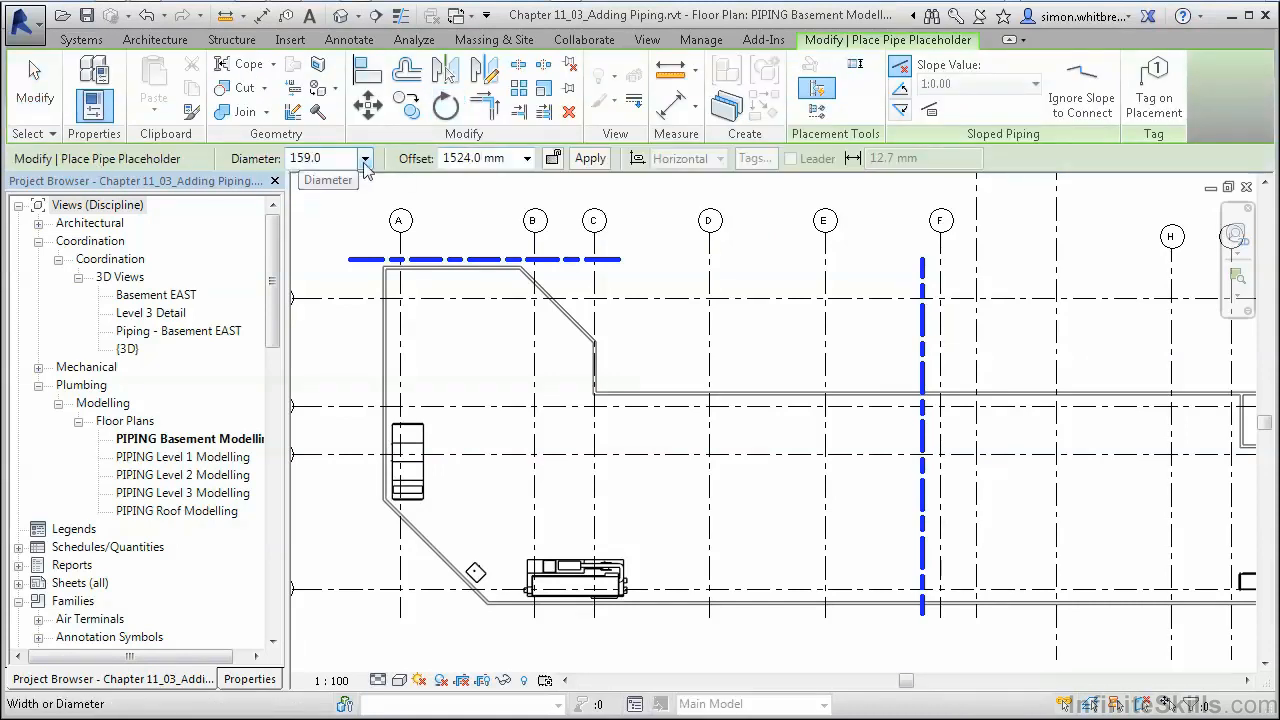
{"action": "left_click", "coordinate": [364, 160]}
{"action": "left_click", "coordinate": [310, 407]}
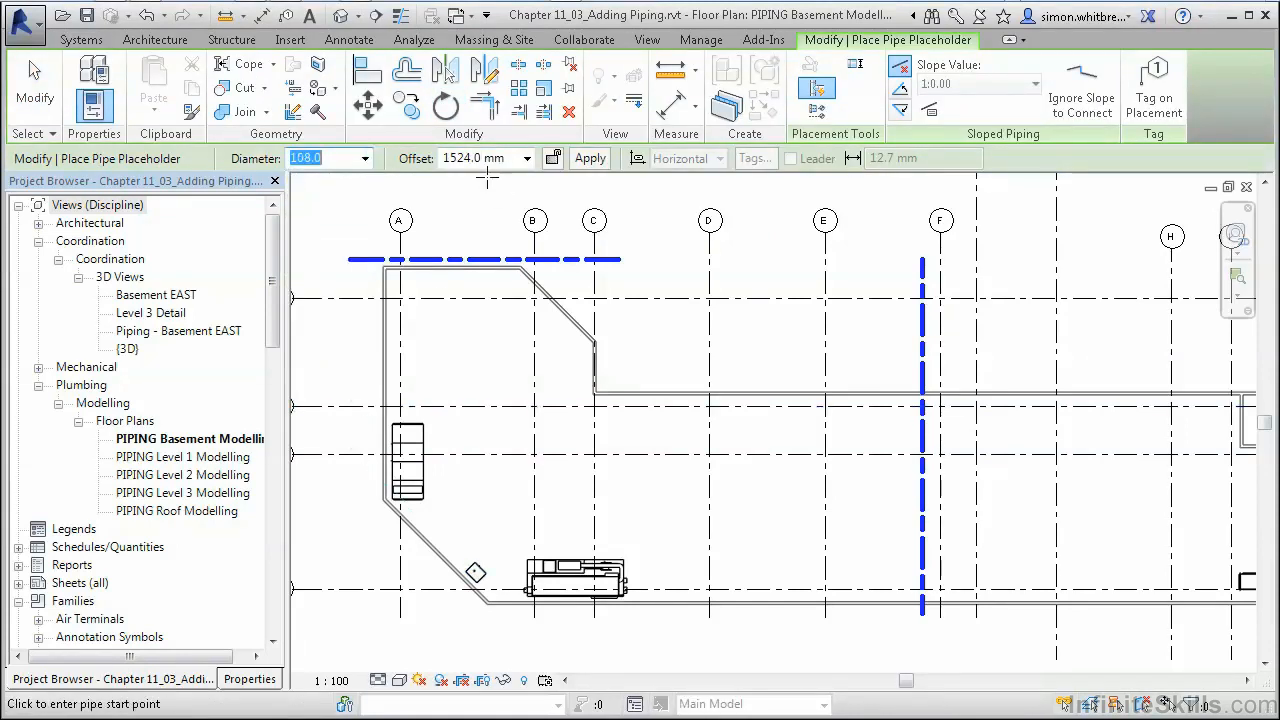
{"action": "left_click", "coordinate": [524, 159]}
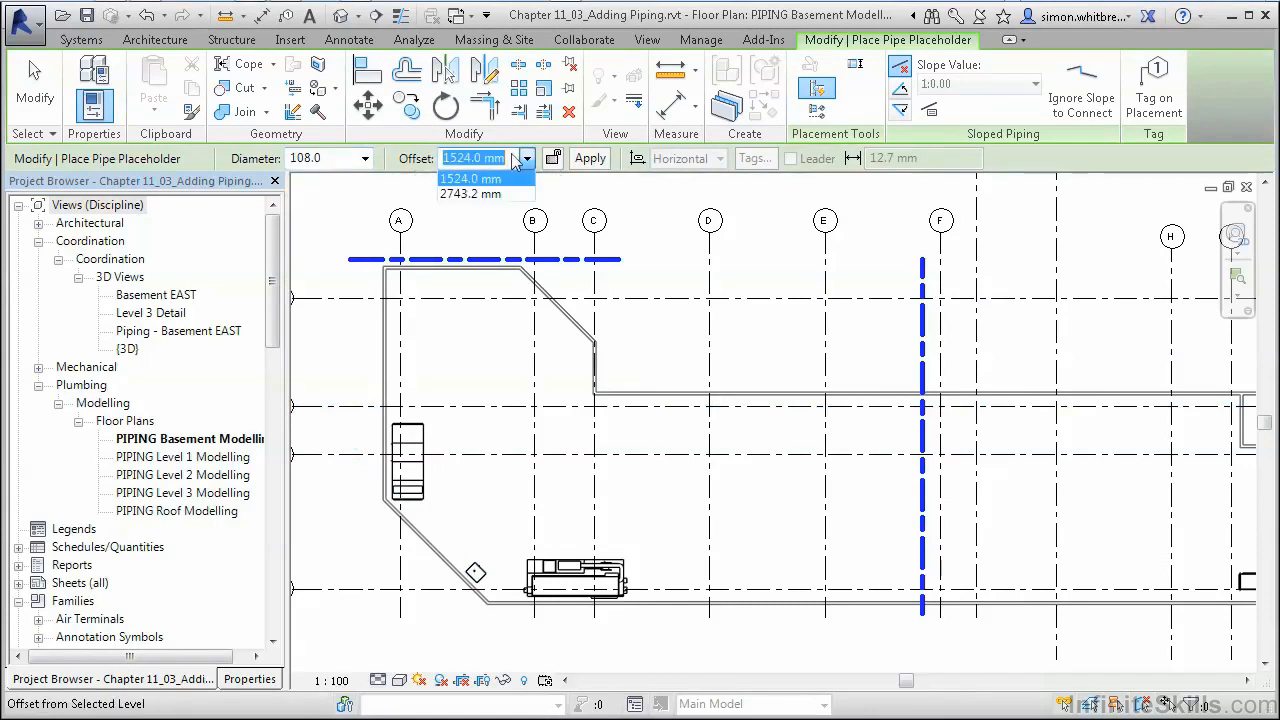
{"action": "type", "text": "2000"}
{"action": "key", "text": "Return"}
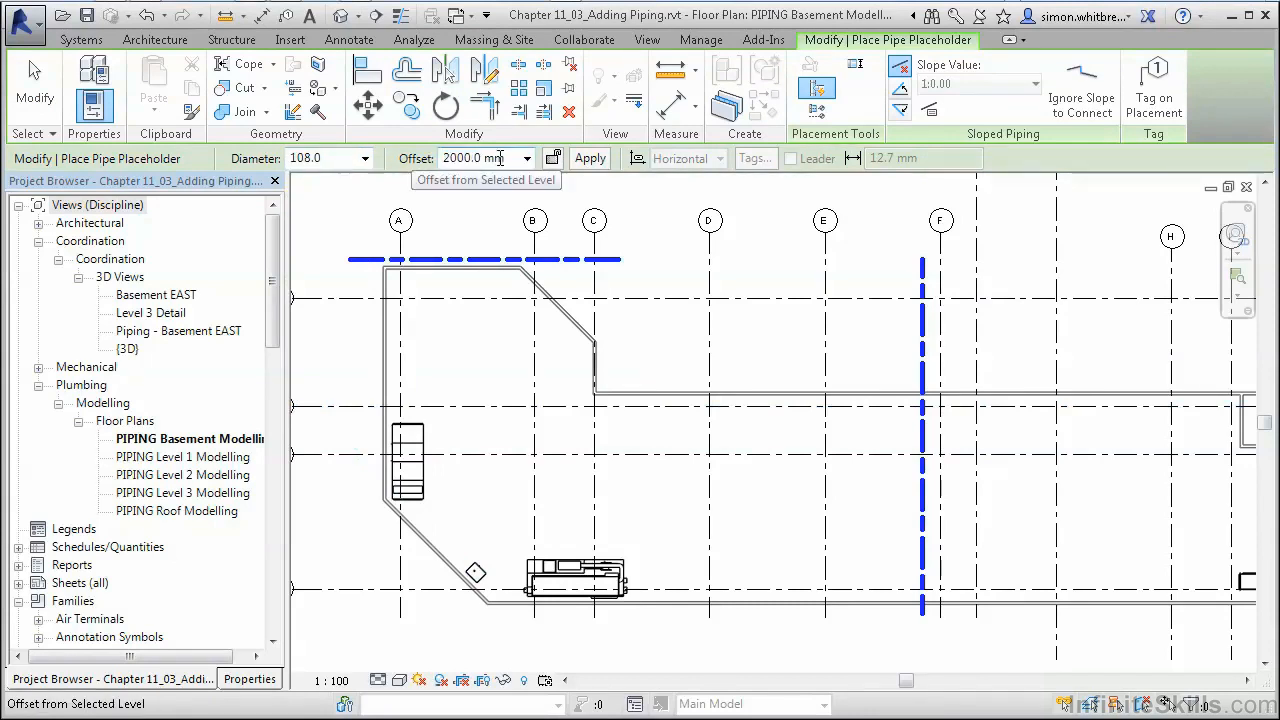
Step: Set the placeholder's pipe type to PVC-C - Solvent Welded
{"action": "left_click", "coordinate": [243, 679]}
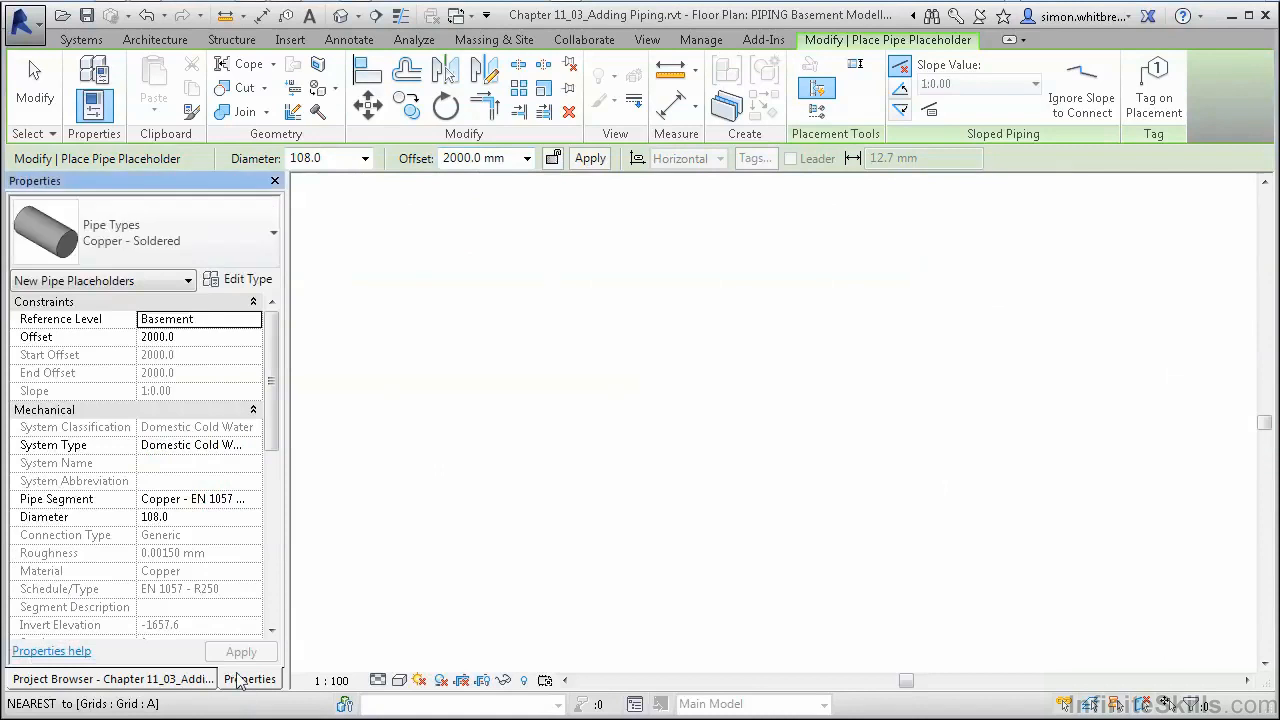
{"action": "left_click", "coordinate": [110, 237]}
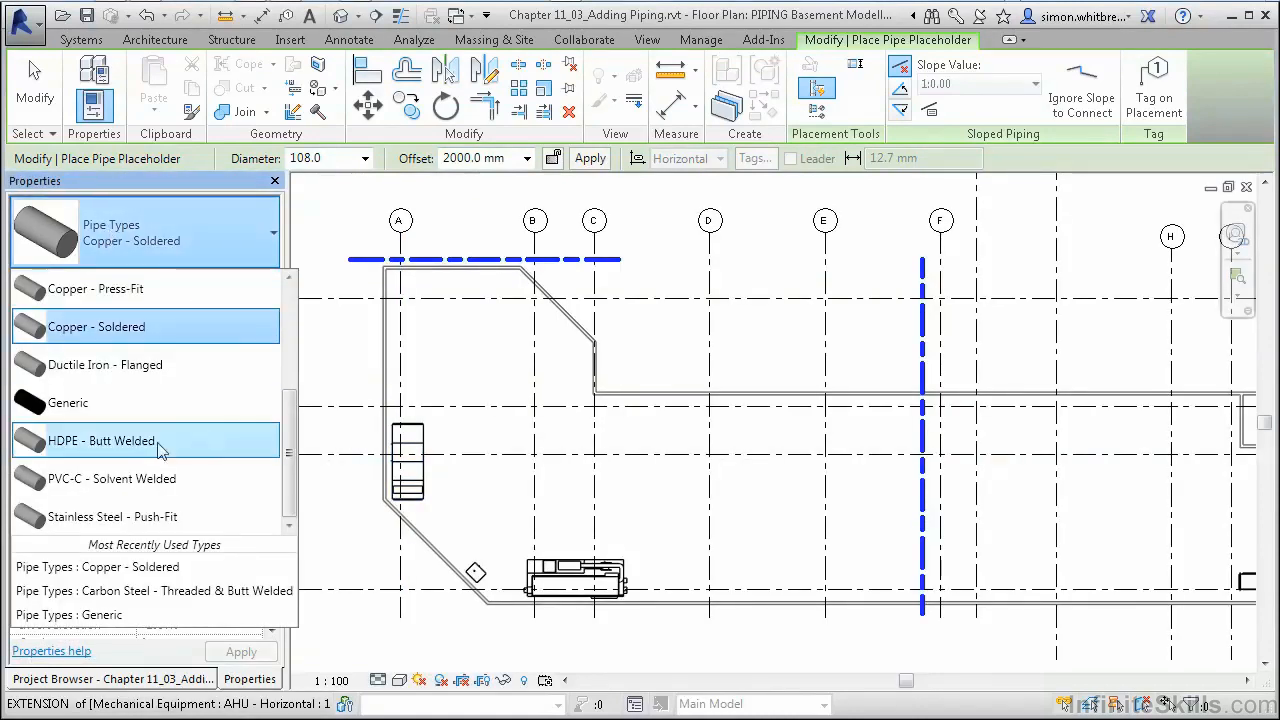
{"action": "left_click", "coordinate": [197, 480]}
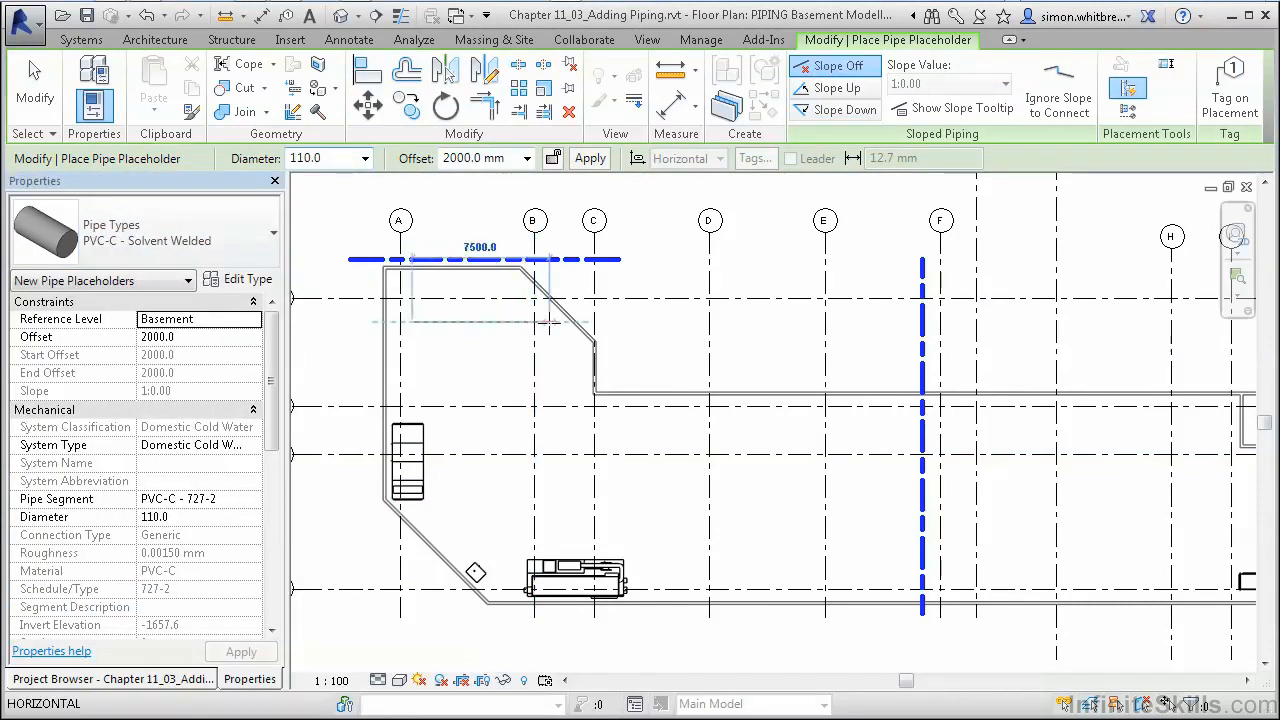
Step: Draw a four-segment placeholder run from near grid A to just past grid D, first leg about 7100 mm, and inspect that leg's properties
{"action": "left_click", "coordinate": [540, 322]}
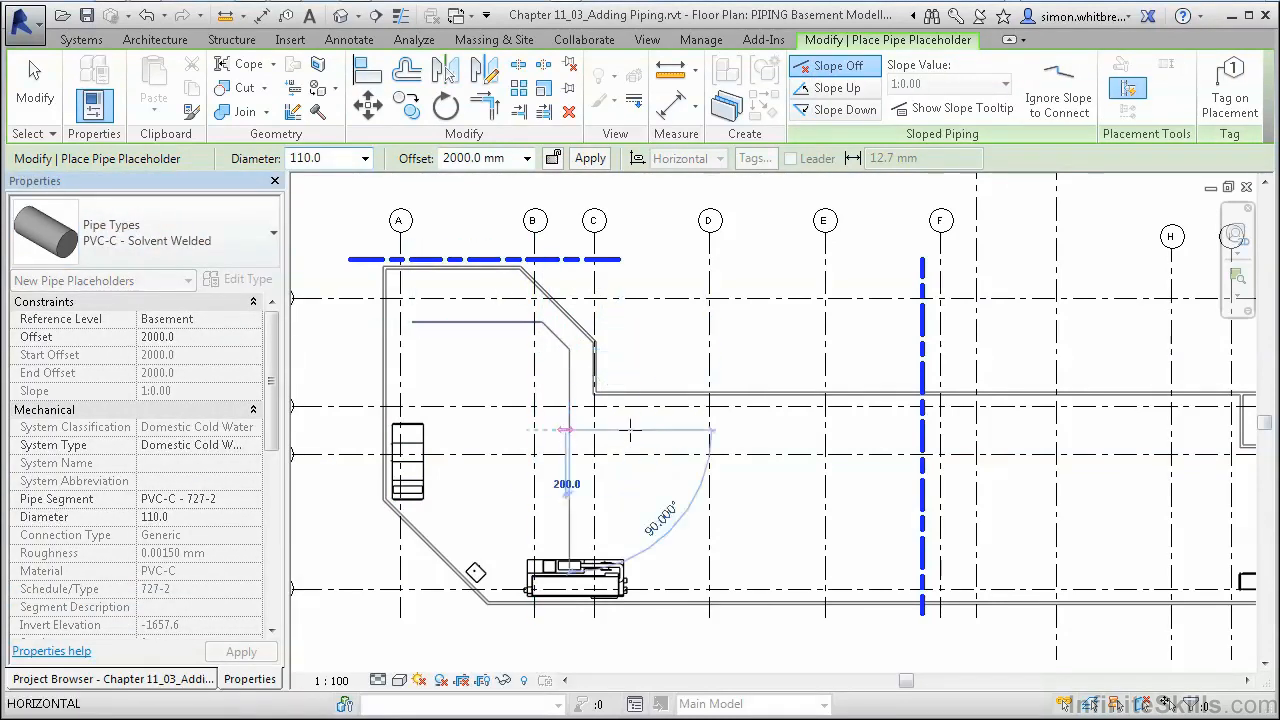
{"action": "left_click", "coordinate": [571, 429]}
{"action": "left_click", "coordinate": [719, 430]}
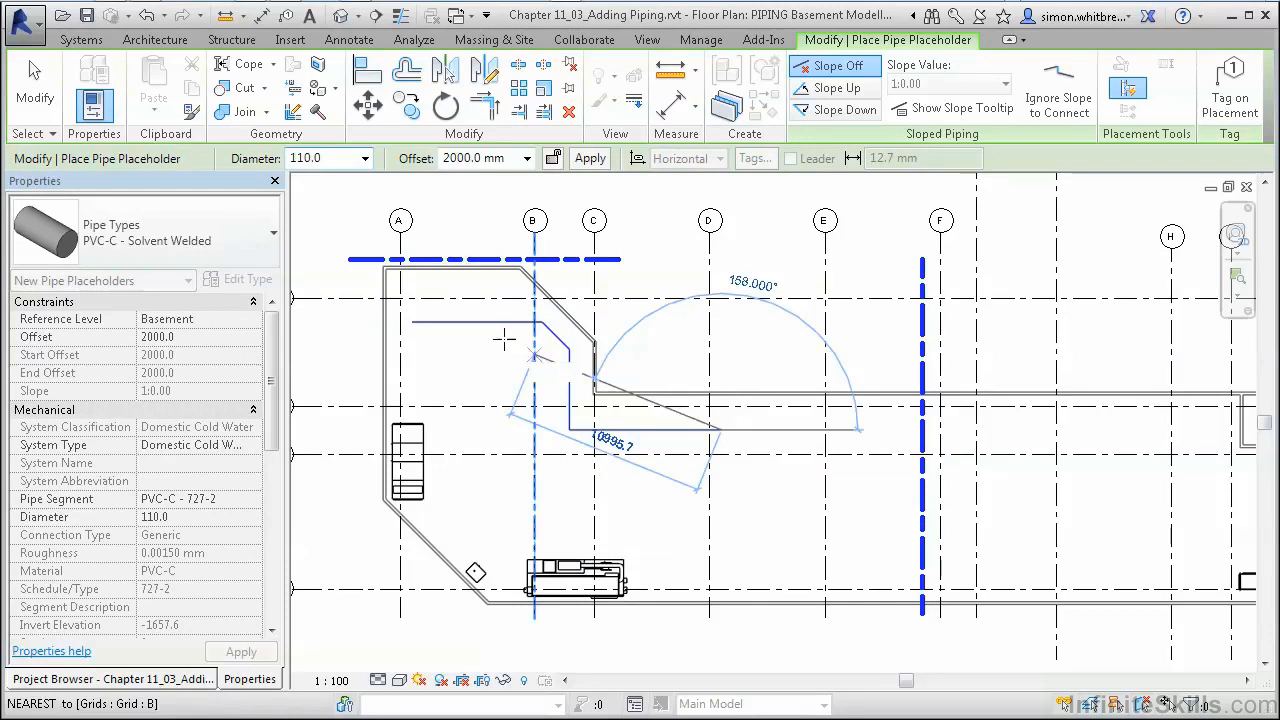
{"action": "left_click", "coordinate": [57, 100]}
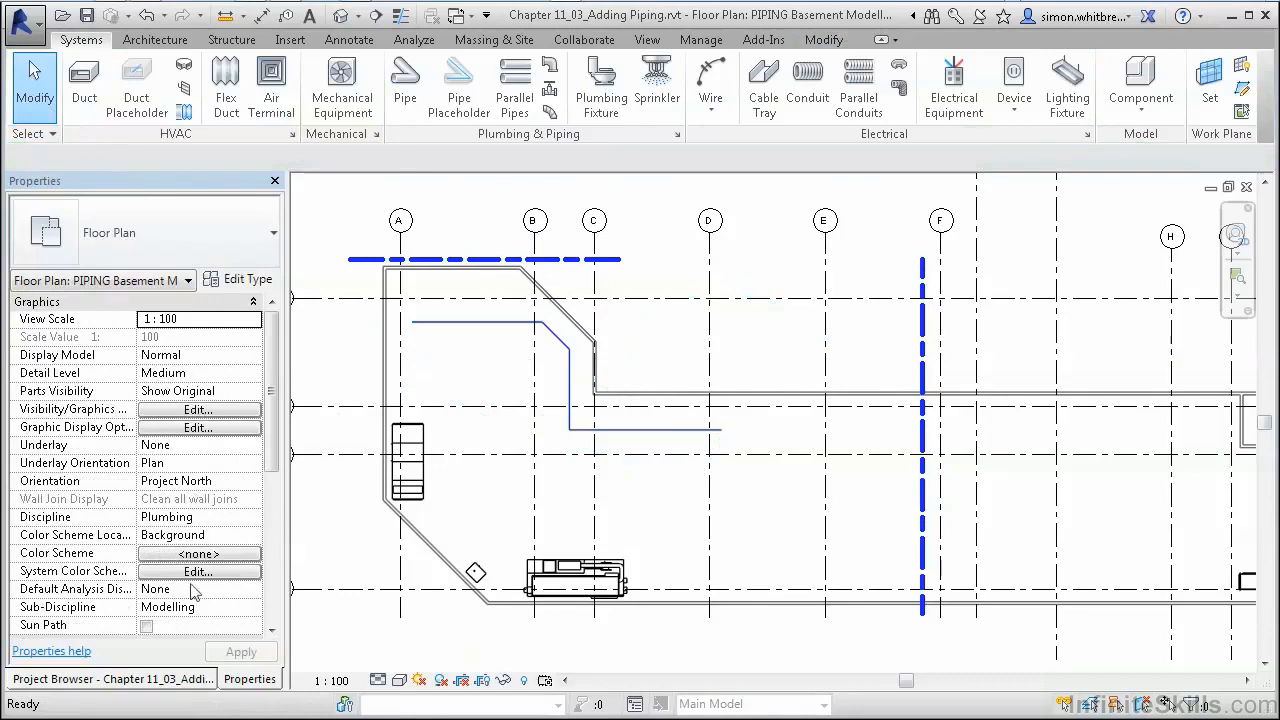
{"action": "left_click", "coordinate": [472, 321]}
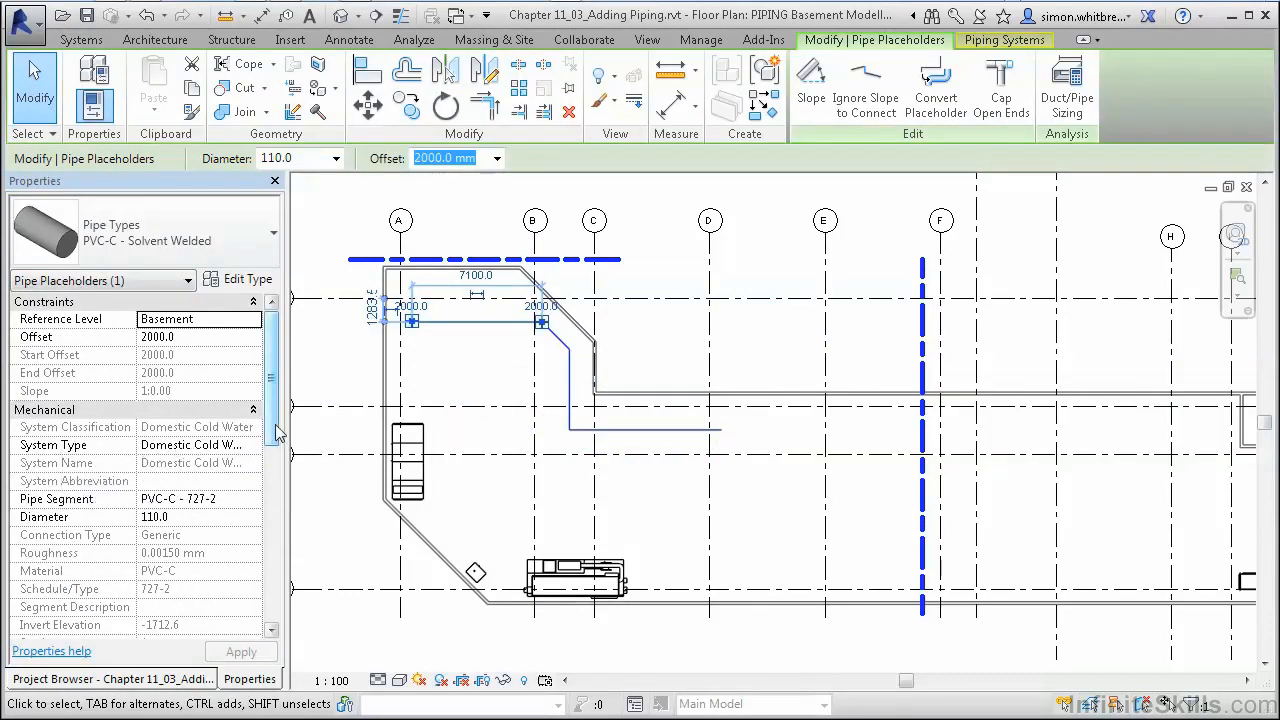
{"action": "key", "text": "Escape"}
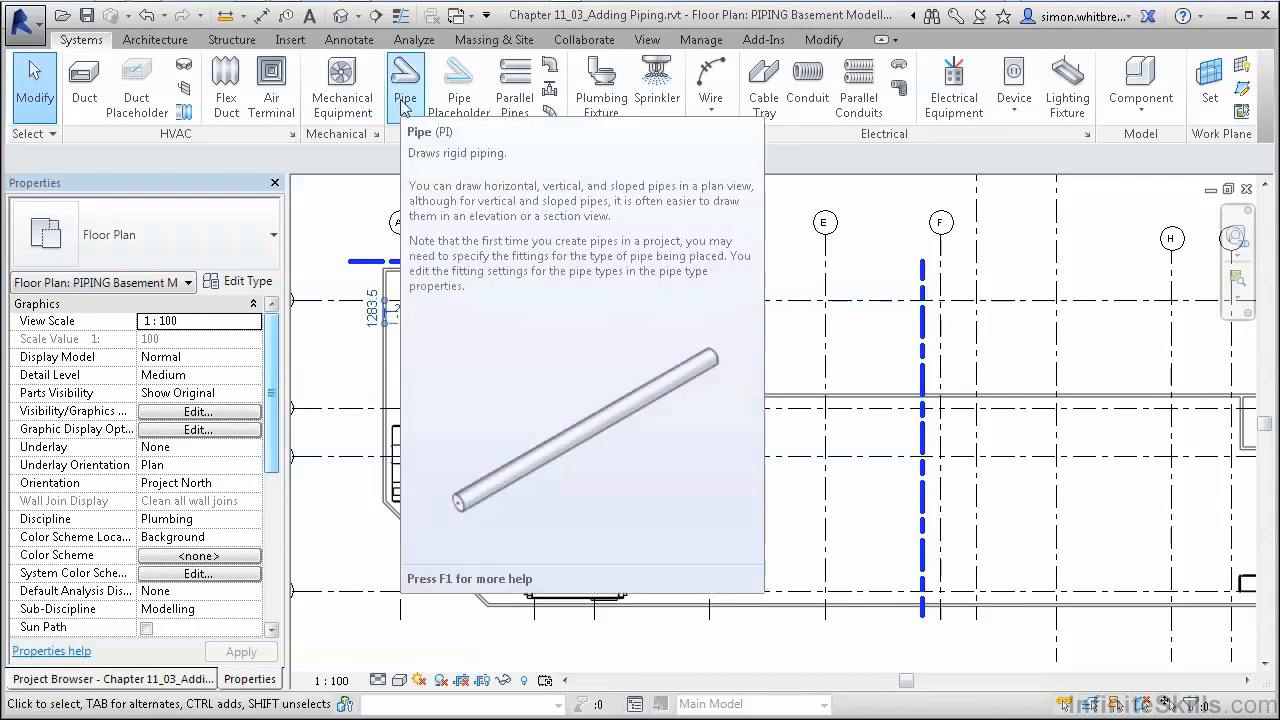
Step: Draw a real PVC-C pipe run just below the placeholder, following its horizontal, angled, vertical and horizontal legs to just past grid D
{"action": "left_click", "coordinate": [404, 100]}
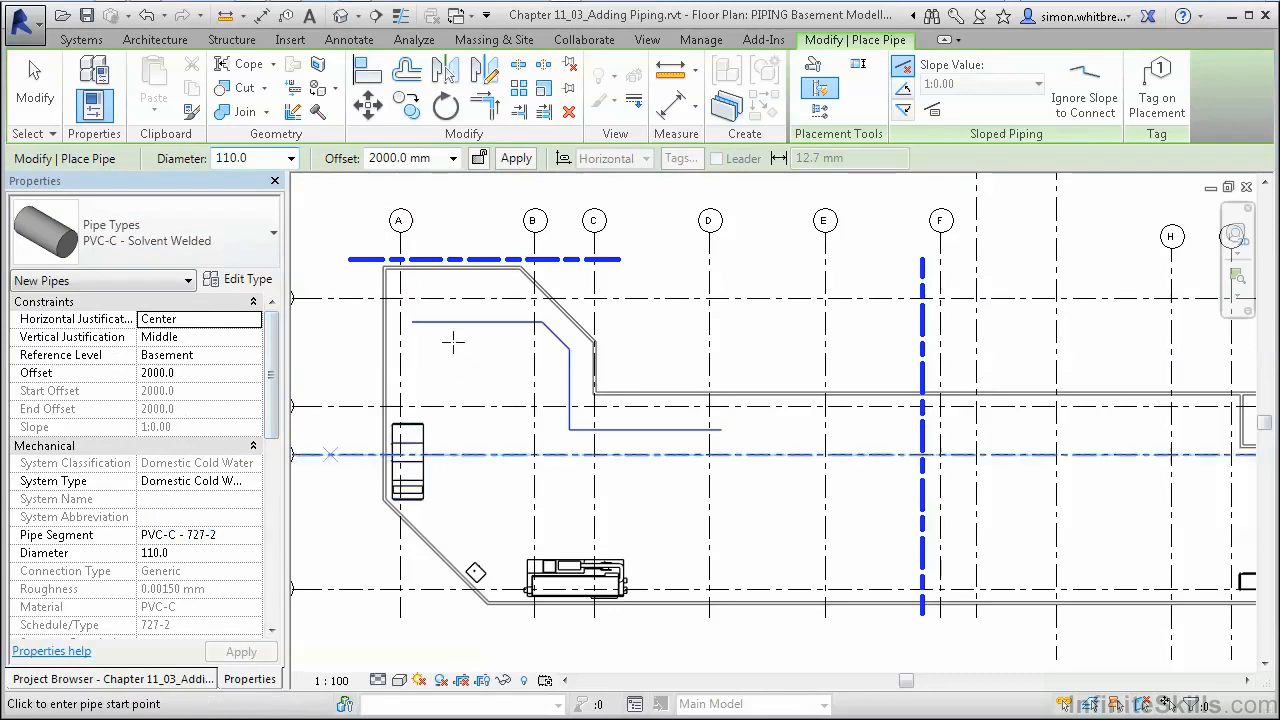
{"action": "left_click", "coordinate": [418, 349]}
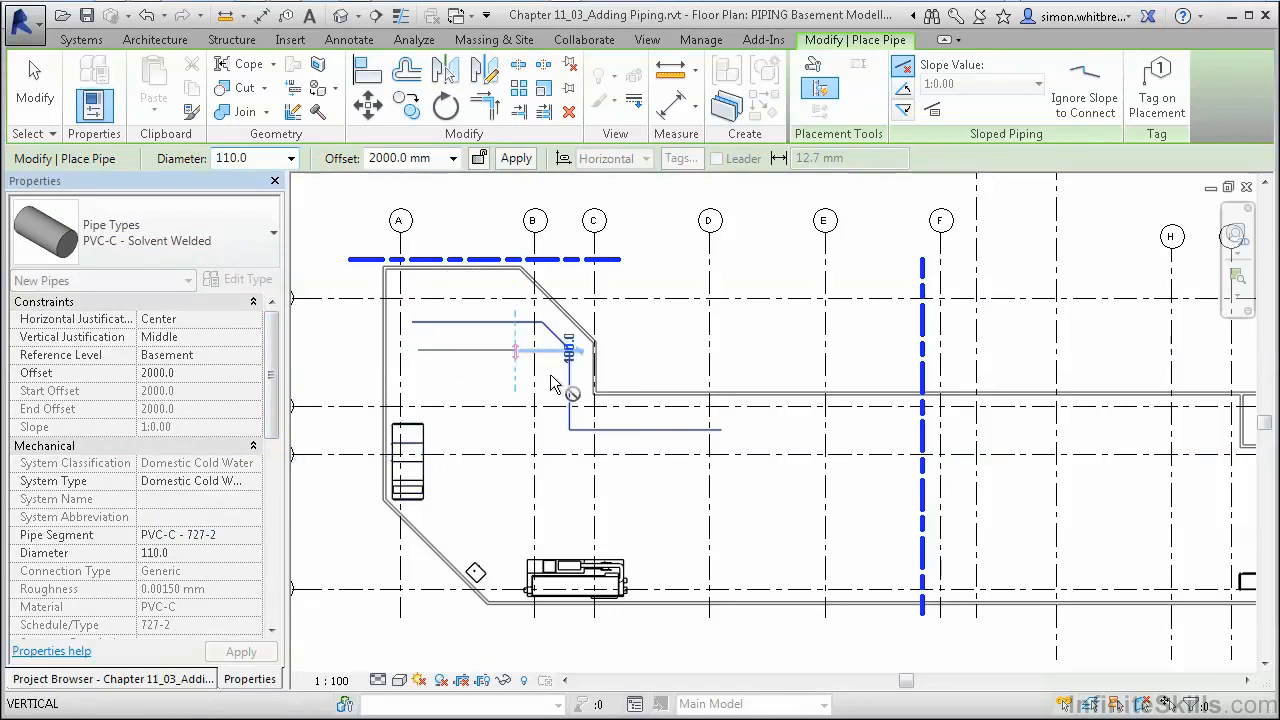
{"action": "left_click", "coordinate": [514, 350]}
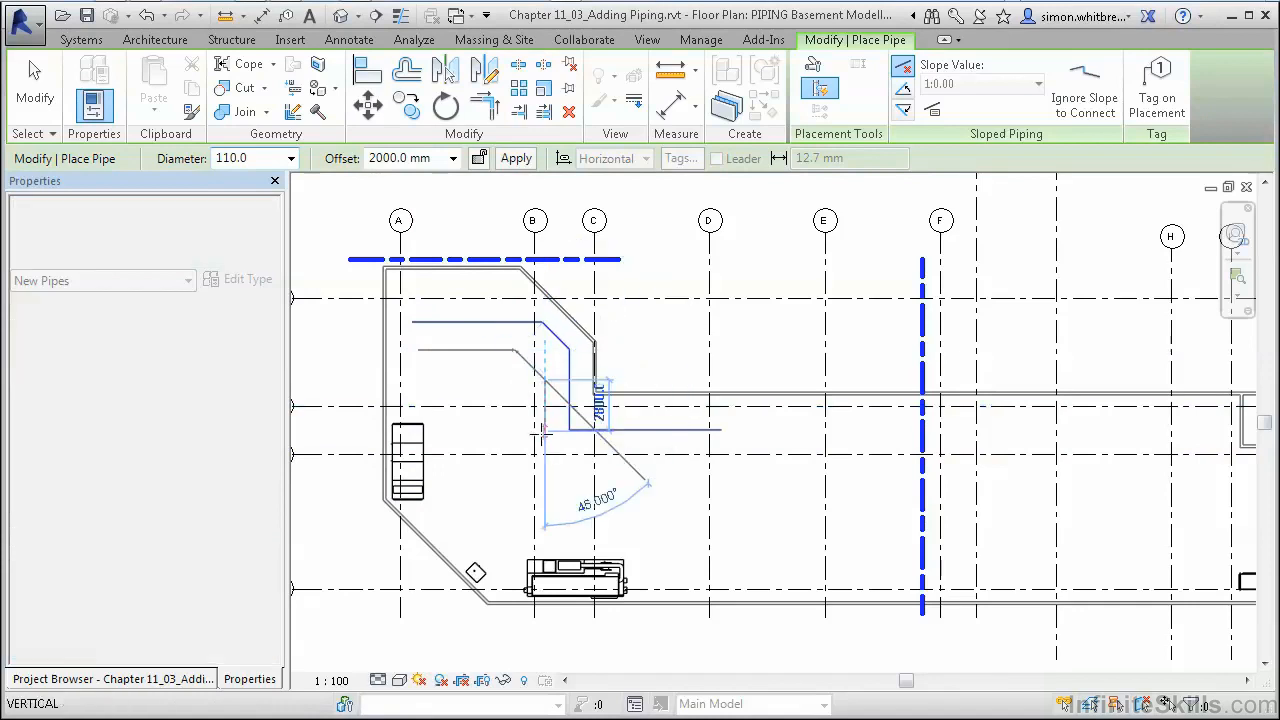
{"action": "left_click", "coordinate": [545, 447]}
{"action": "left_click", "coordinate": [721, 447]}
{"action": "left_click", "coordinate": [35, 88]}
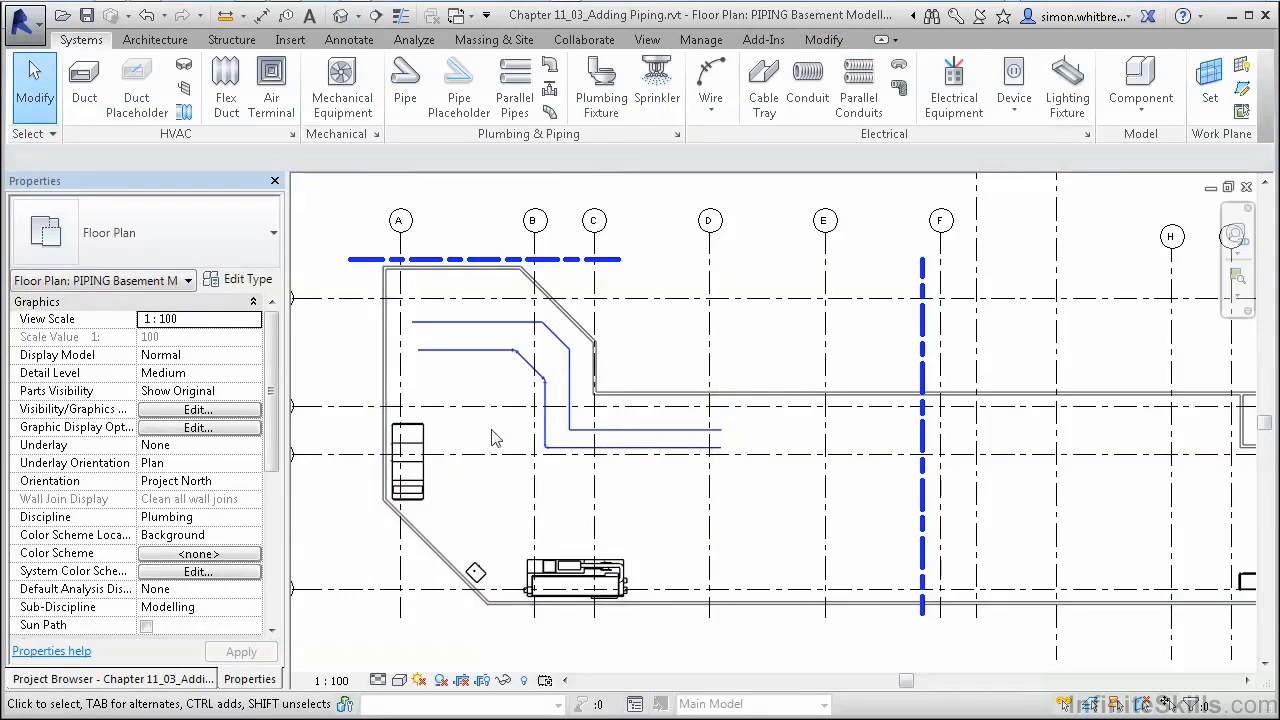
Step: Select the whole placeholder network and shift its three corner joints towards and past the building wall in plan
{"action": "scroll", "coordinate": [493, 437], "scroll_direction": "up", "scroll_amount": 3}
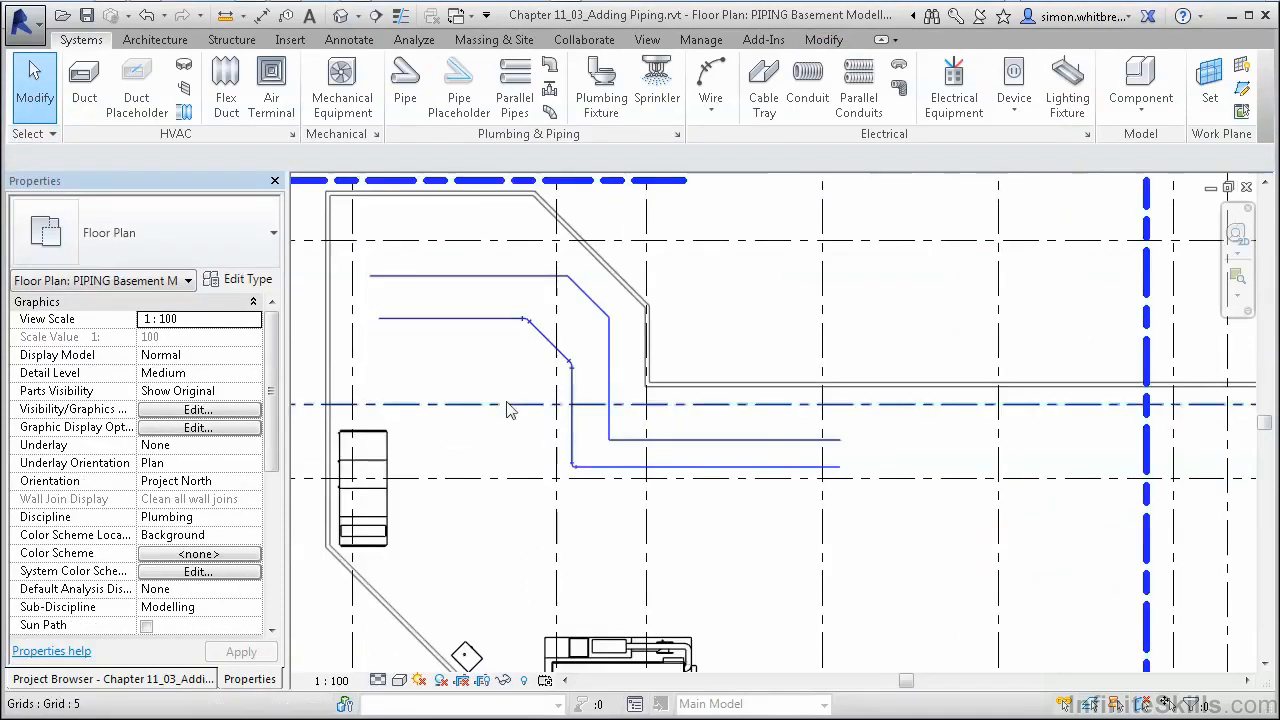
{"action": "scroll", "coordinate": [507, 404], "scroll_direction": "up", "scroll_amount": 4}
{"action": "middle_click_drag", "start_coordinate": [560, 436], "coordinate": [652, 491]}
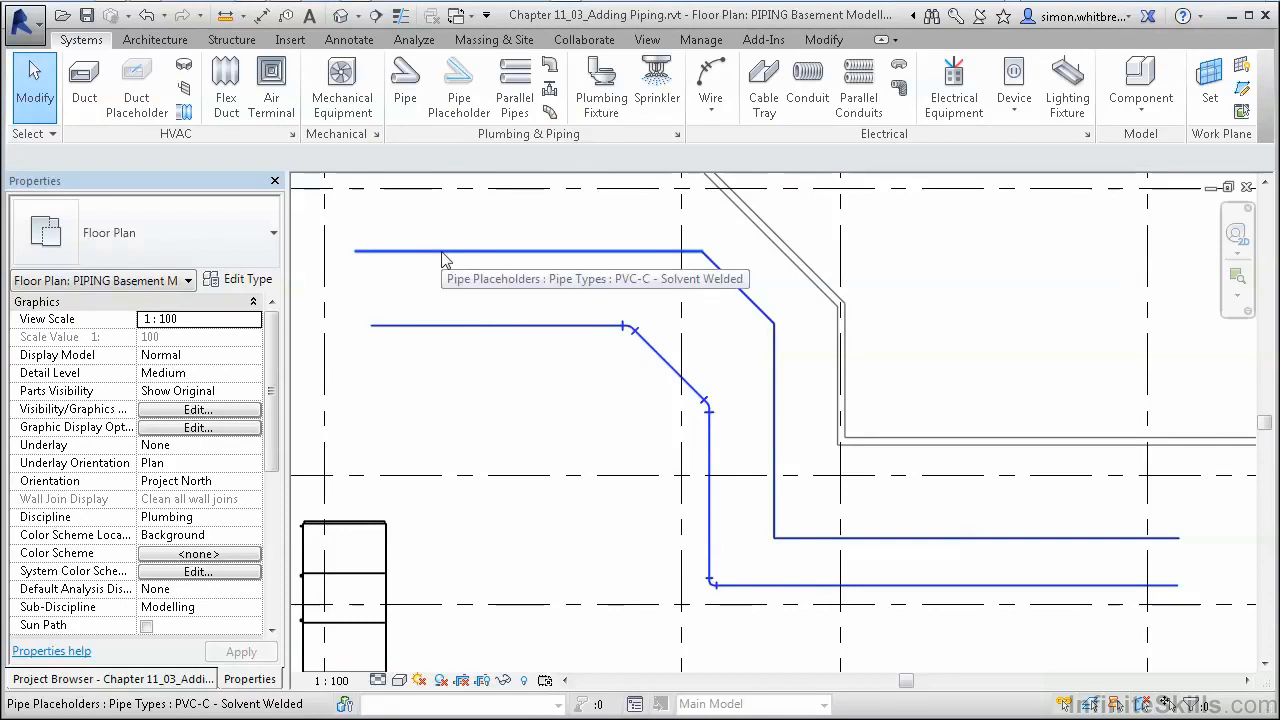
{"action": "key", "text": "Tab"}
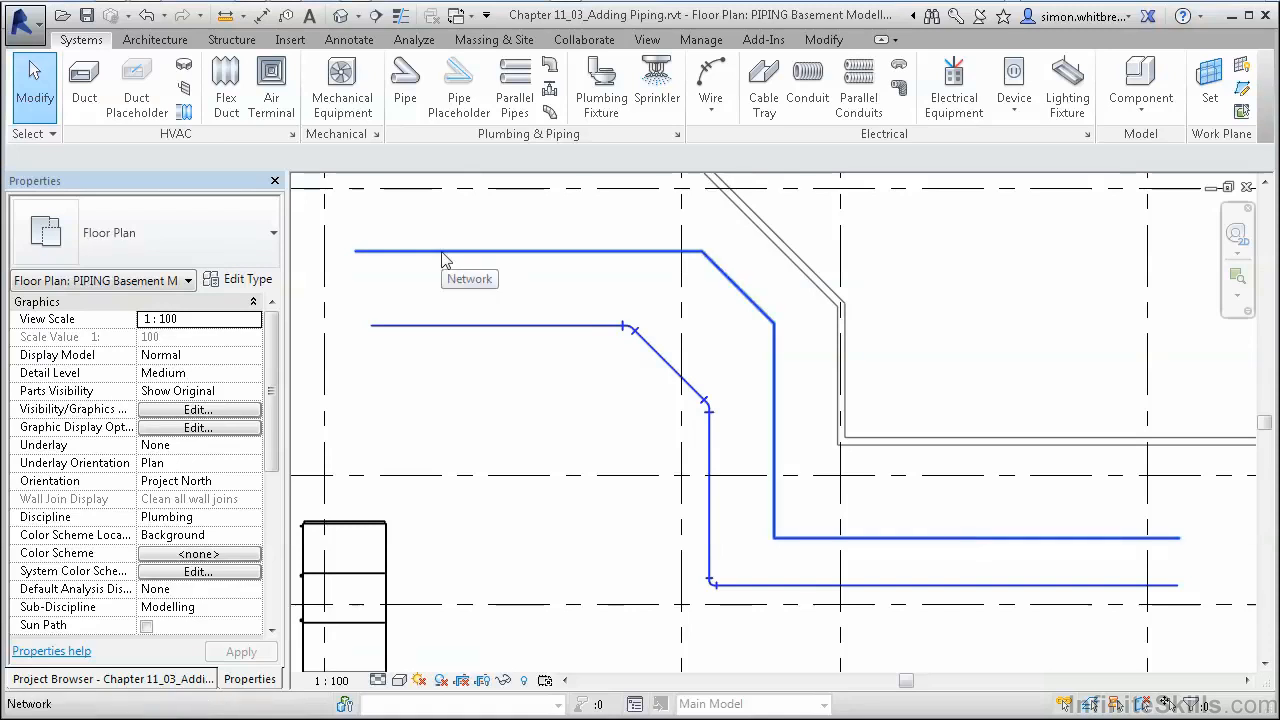
{"action": "left_click", "coordinate": [445, 260]}
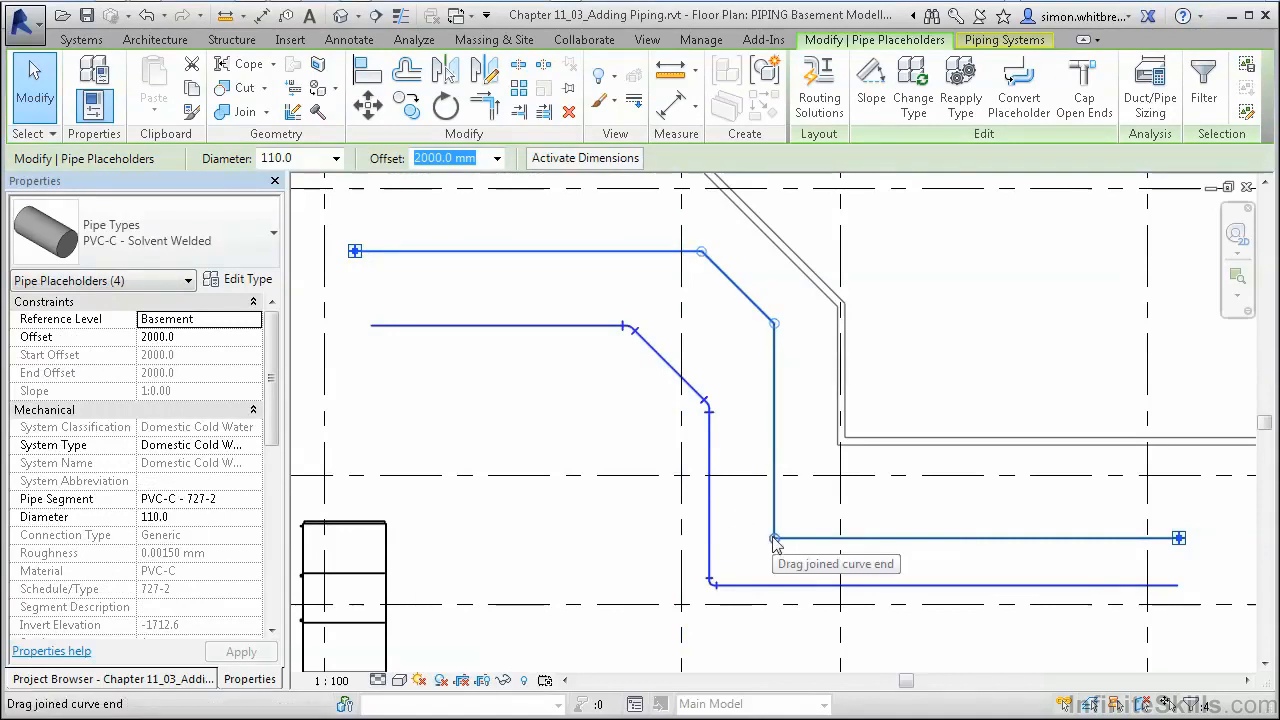
{"action": "left_click_drag", "start_coordinate": [774, 541], "coordinate": [891, 539]}
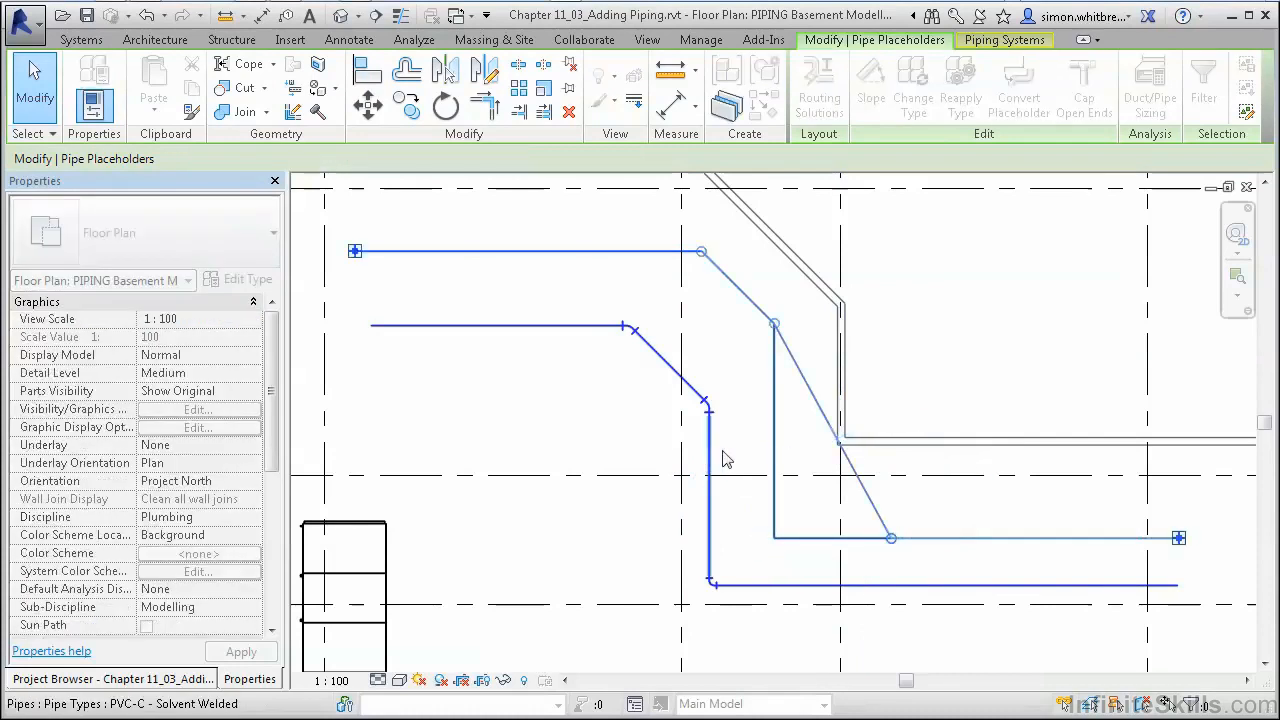
{"action": "left_click_drag", "start_coordinate": [778, 332], "coordinate": [860, 334]}
{"action": "left_click_drag", "start_coordinate": [702, 251], "coordinate": [811, 231]}
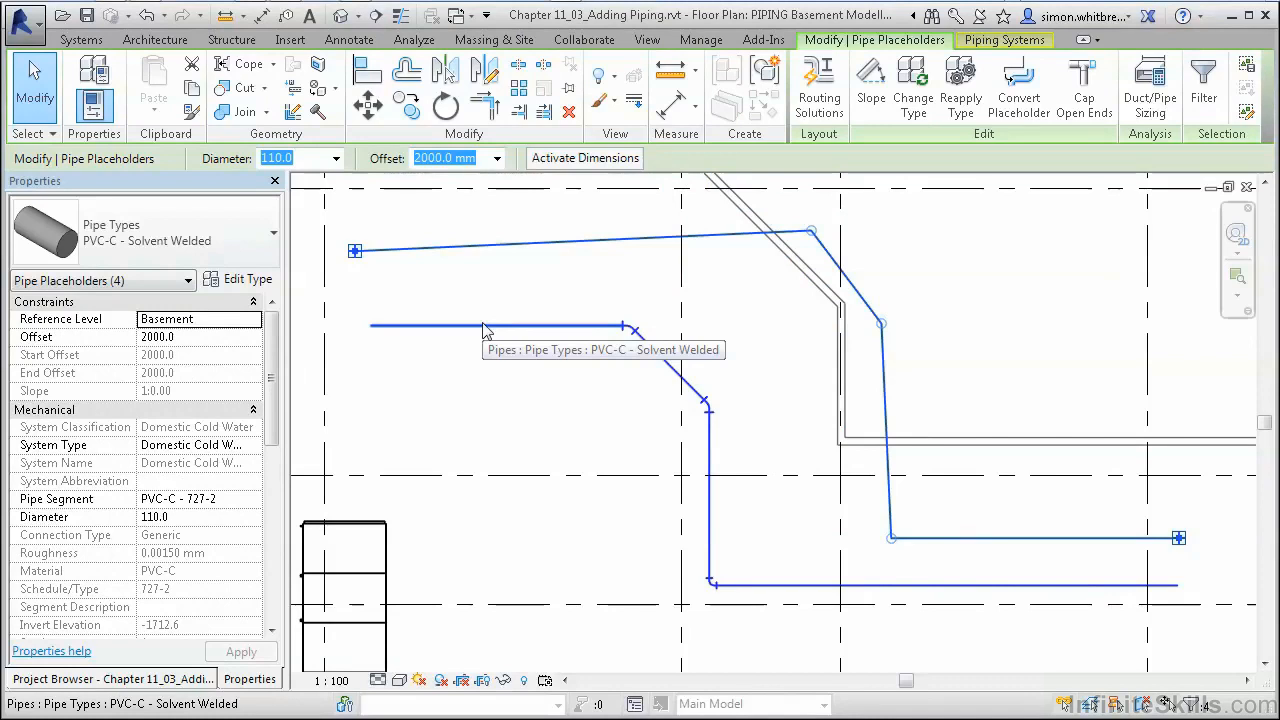
Step: Select the entire real pipe network and move it slightly down and to the left in plan
{"action": "key", "text": "Tab"}
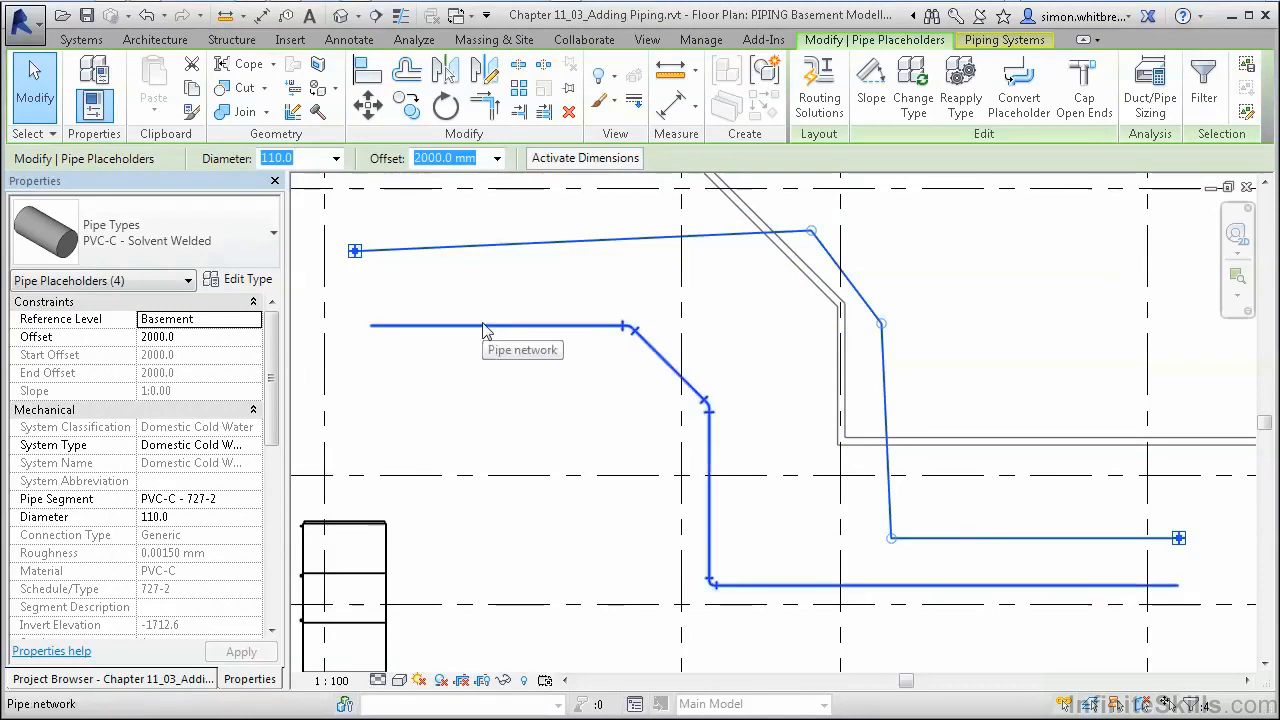
{"action": "left_click", "coordinate": [484, 327]}
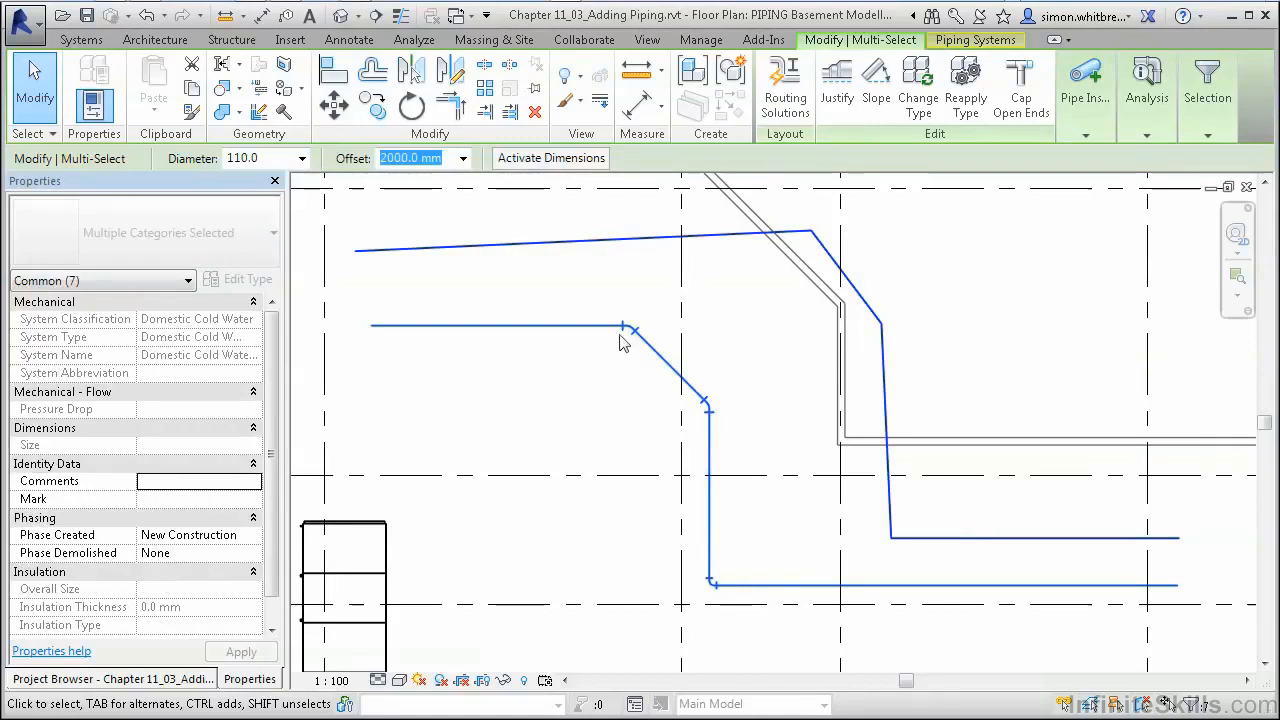
{"action": "left_click_drag", "start_coordinate": [628, 327], "coordinate": [617, 366]}
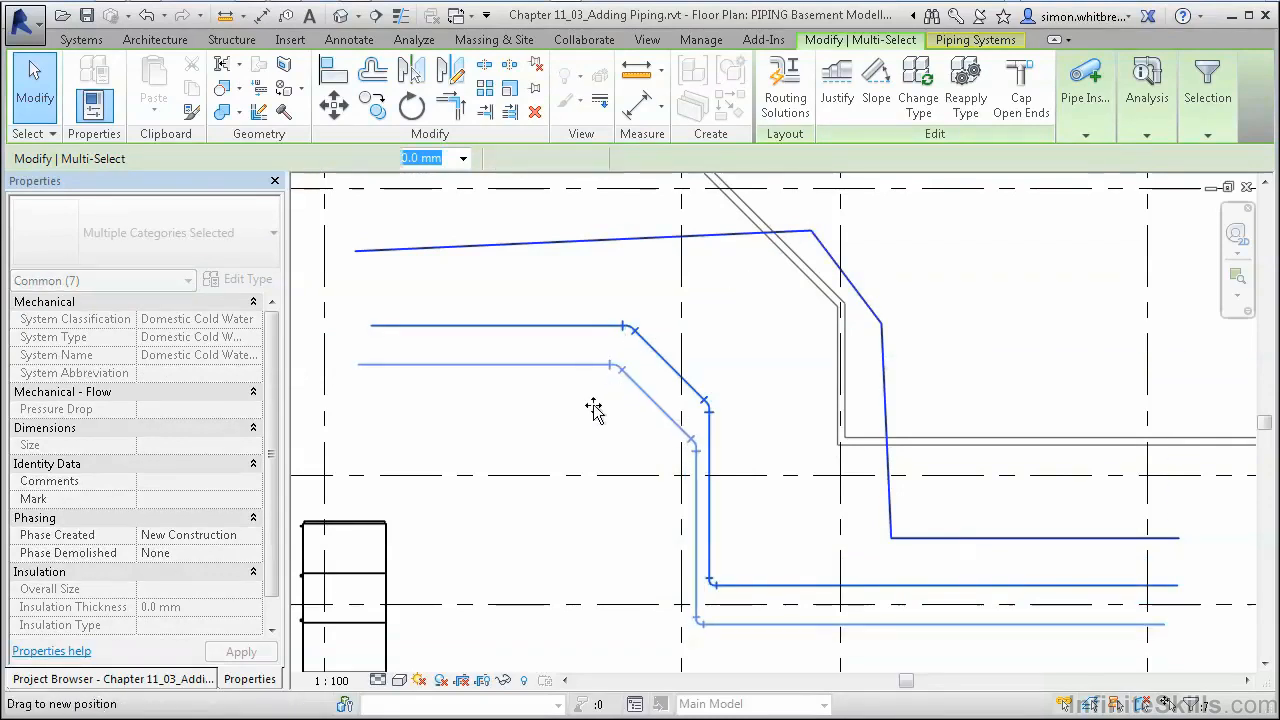
{"action": "left_click", "coordinate": [600, 408]}
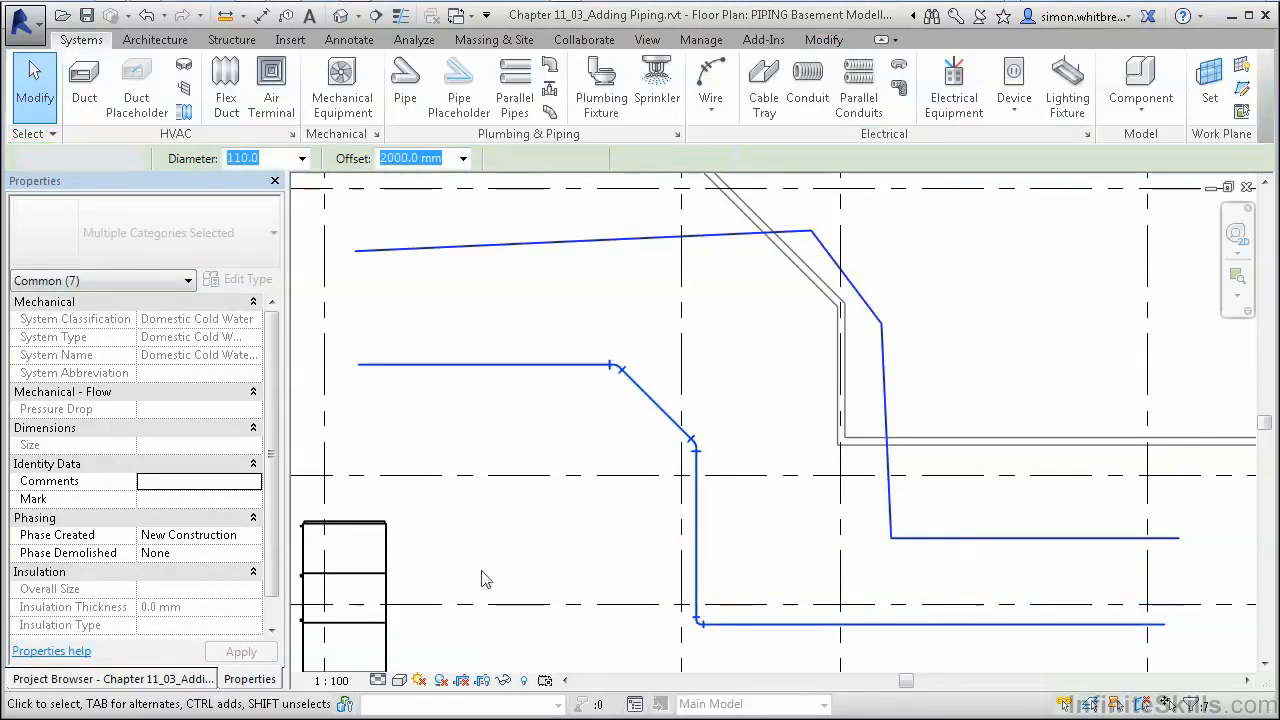
Step: Detach the vertical pipe's upper end from its elbow and connect it to the upper horizontal pipe
{"action": "left_click", "coordinate": [697, 468]}
{"action": "left_click_drag", "start_coordinate": [696, 450], "coordinate": [575, 364]}
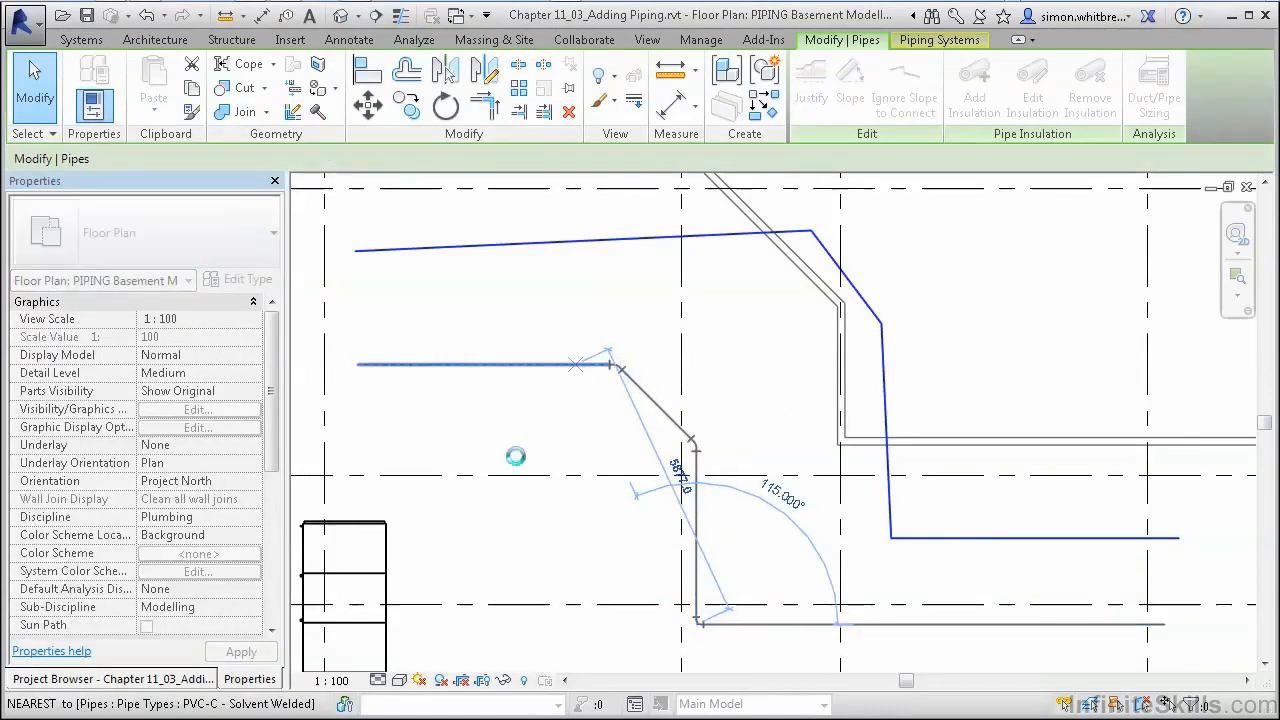
{"action": "left_click", "coordinate": [446, 426]}
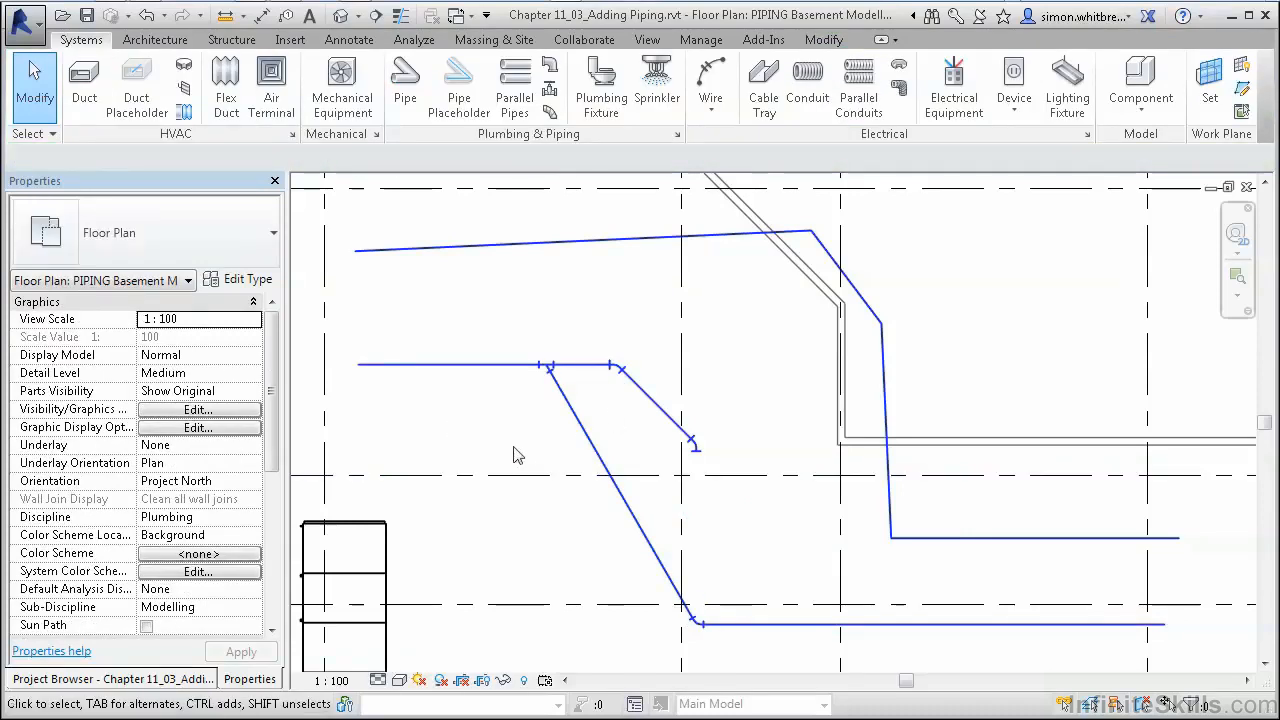
Step: Reshape the placeholder network by moving its three corner joints back inside the wall, levelling the top leg and straightening the vertical one
{"action": "key", "text": "Tab"}
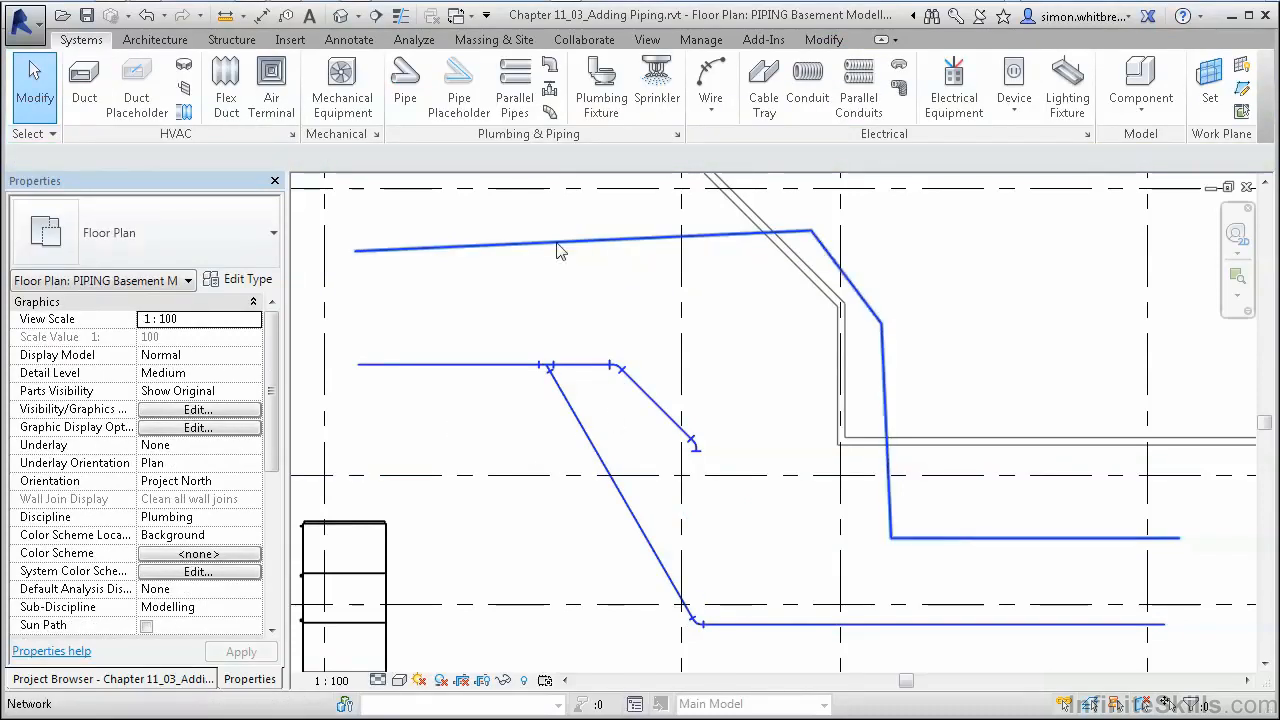
{"action": "left_click", "coordinate": [558, 250]}
{"action": "left_click_drag", "start_coordinate": [811, 231], "coordinate": [779, 323]}
{"action": "left_click_drag", "start_coordinate": [891, 538], "coordinate": [779, 532]}
{"action": "mouse_move", "coordinate": [631, 247]}
{"action": "left_mouse_down"}
{"action": "mouse_move", "coordinate": [690, 240]}
{"action": "mouse_move", "coordinate": [640, 251]}
{"action": "left_mouse_up"}
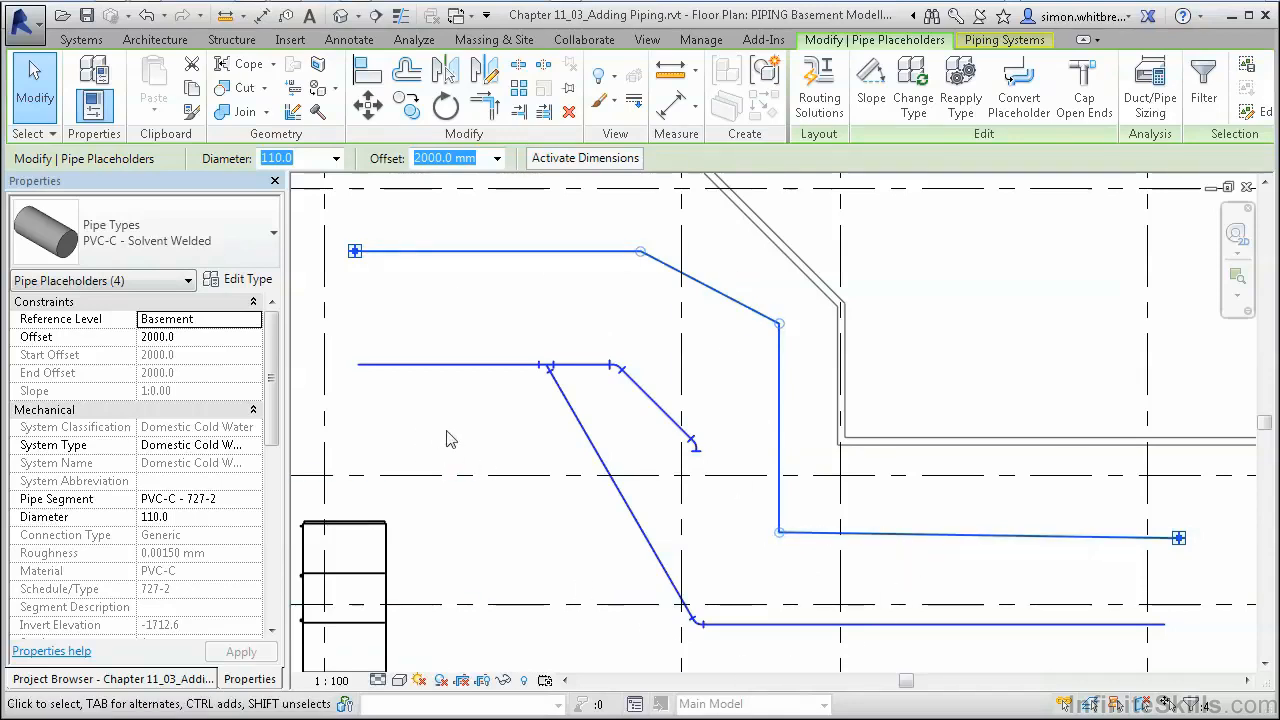
Step: Set the floor plan's detail level to Fine and clear the placeholder selection
{"action": "left_click", "coordinate": [379, 681]}
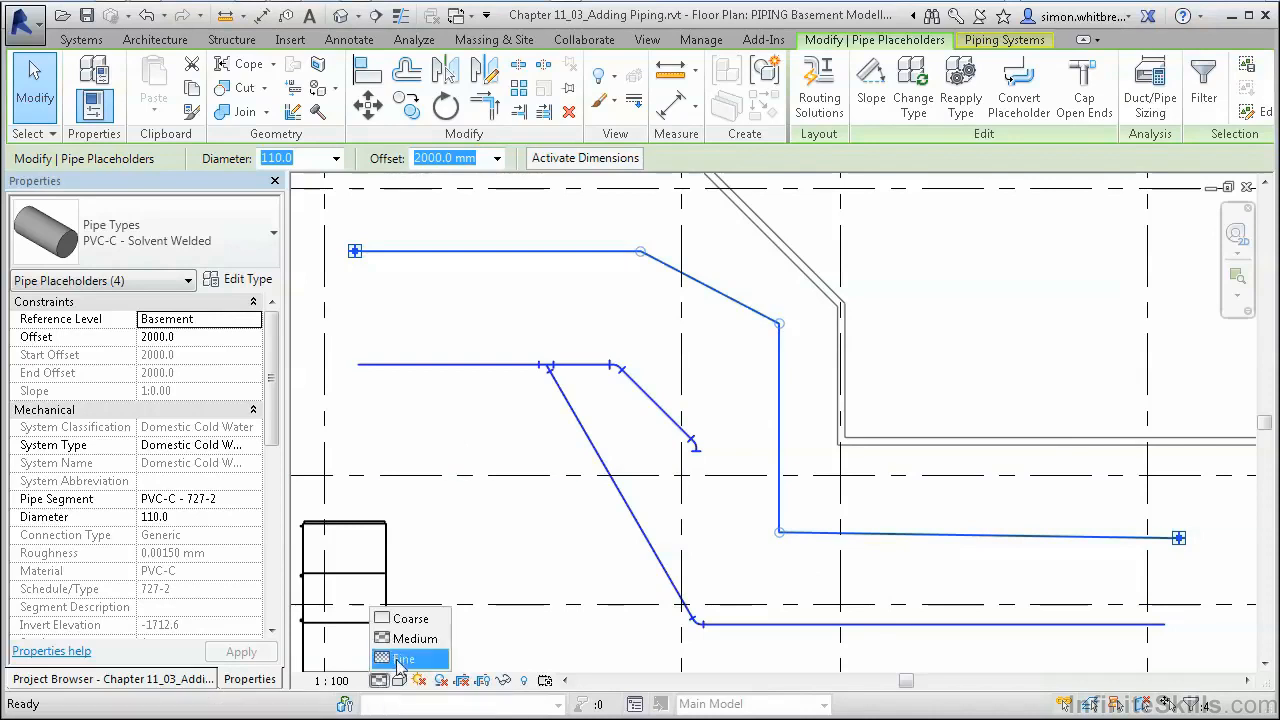
{"action": "left_click", "coordinate": [400, 659]}
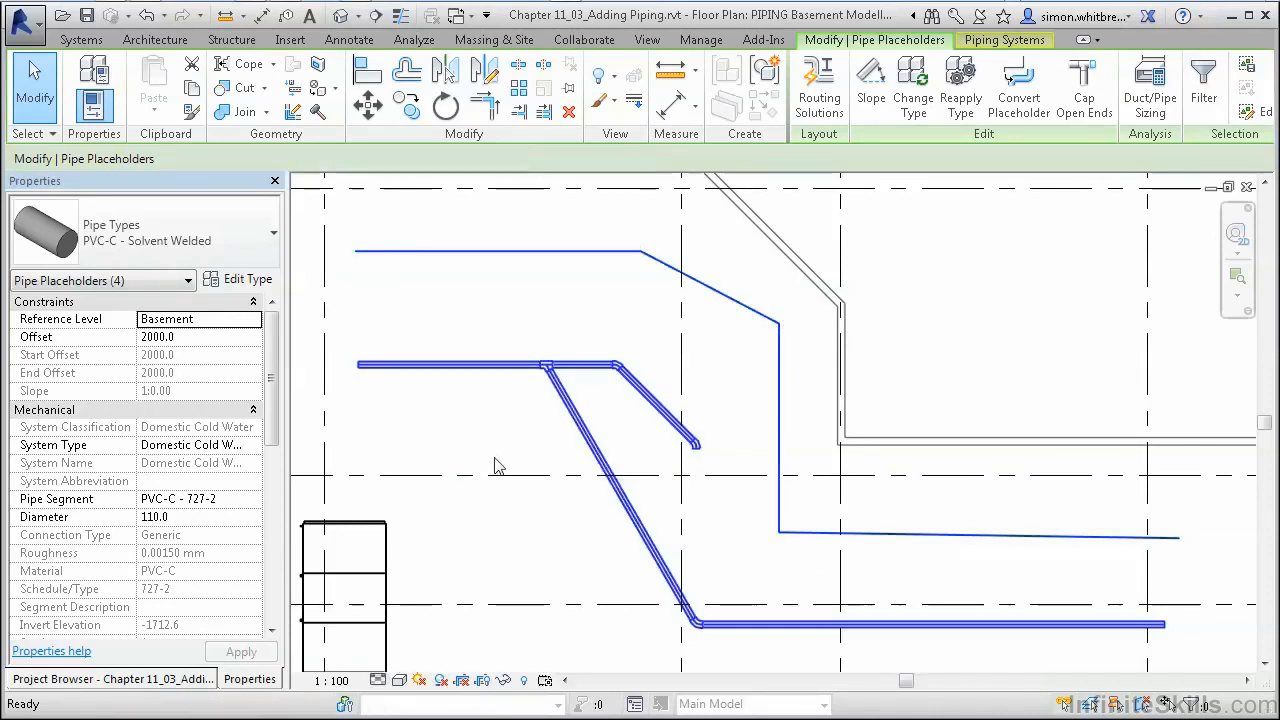
{"action": "left_click", "coordinate": [497, 466]}
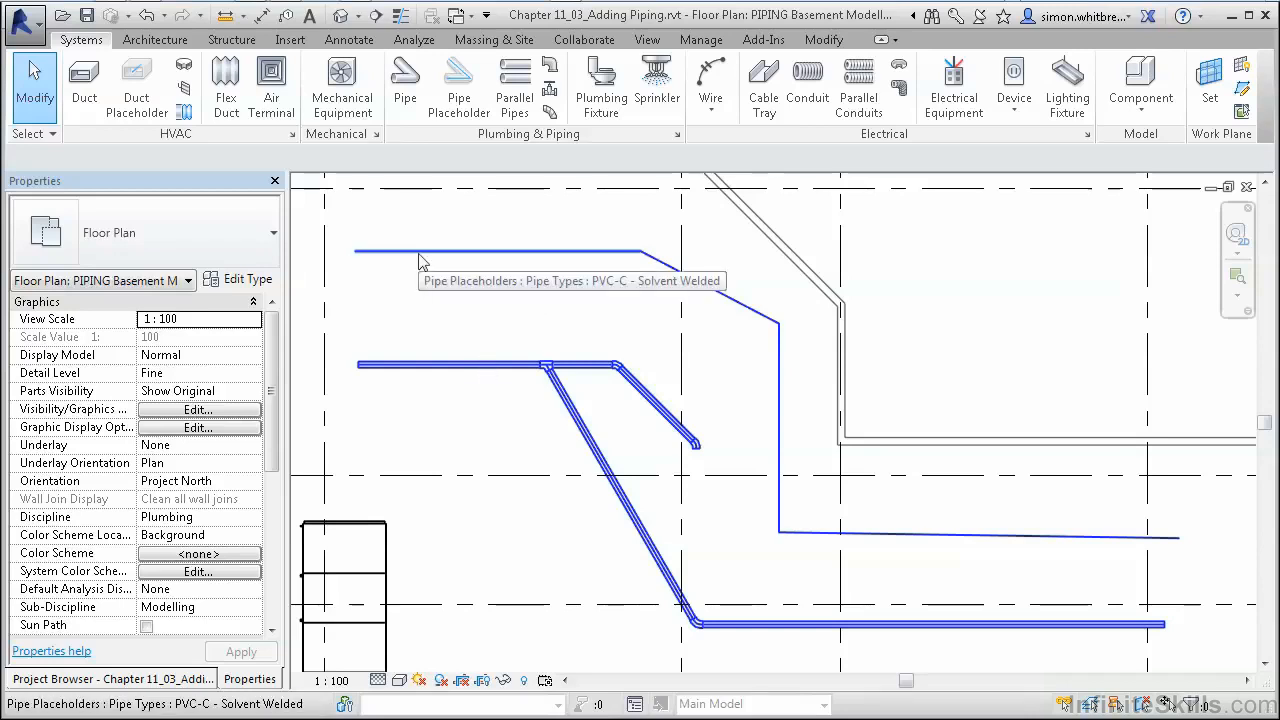
Step: Compare the editing options of the left horizontal pipe with those of the top placeholder leg
{"action": "left_click", "coordinate": [442, 367]}
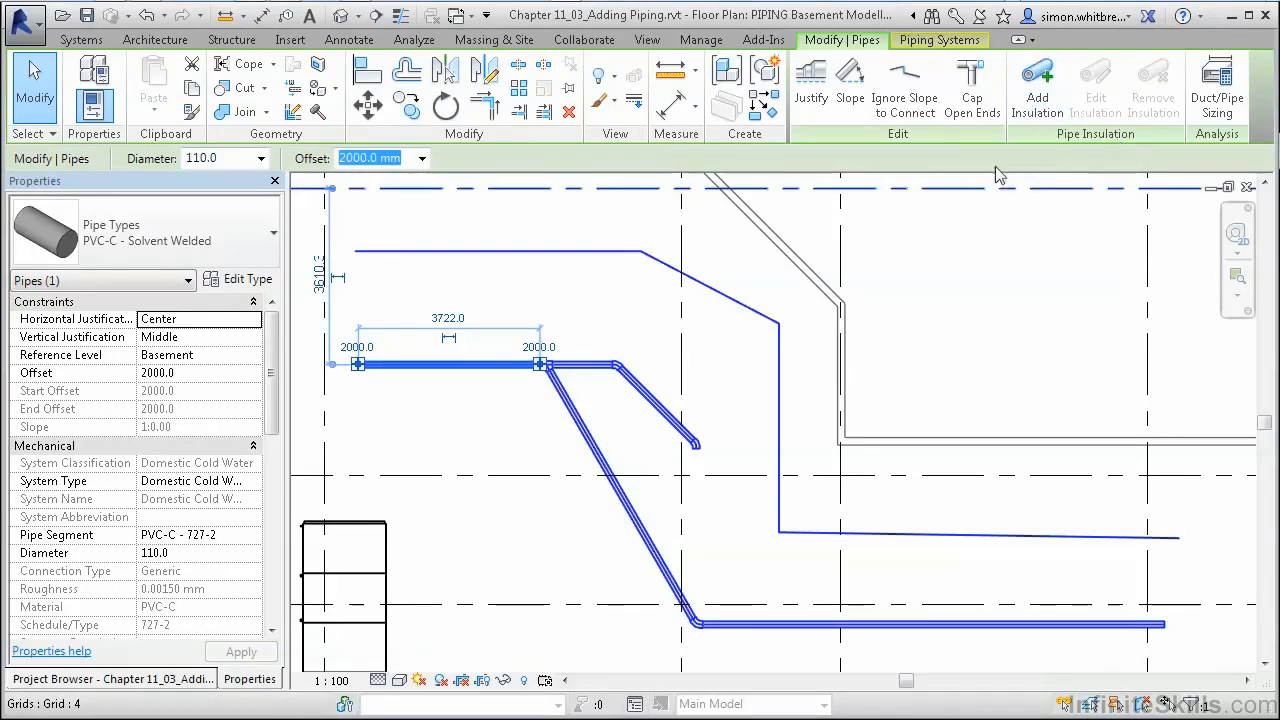
{"action": "left_click", "coordinate": [432, 288]}
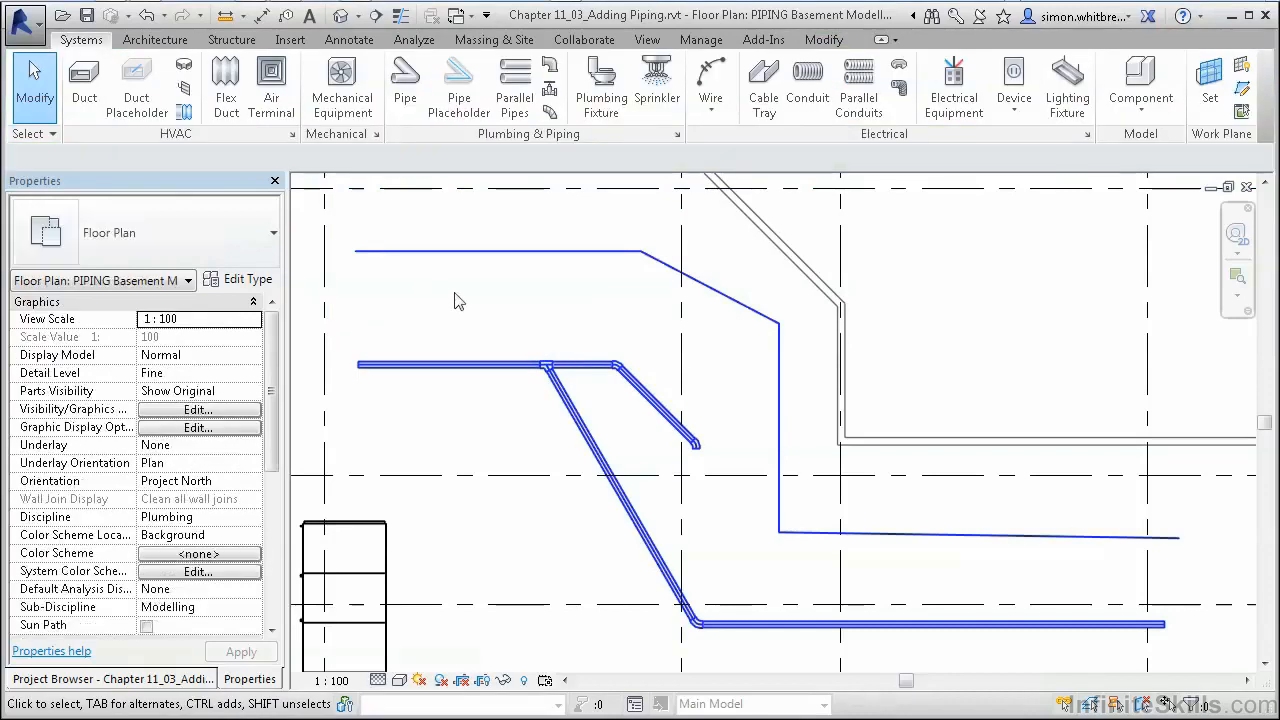
{"action": "left_click", "coordinate": [540, 251]}
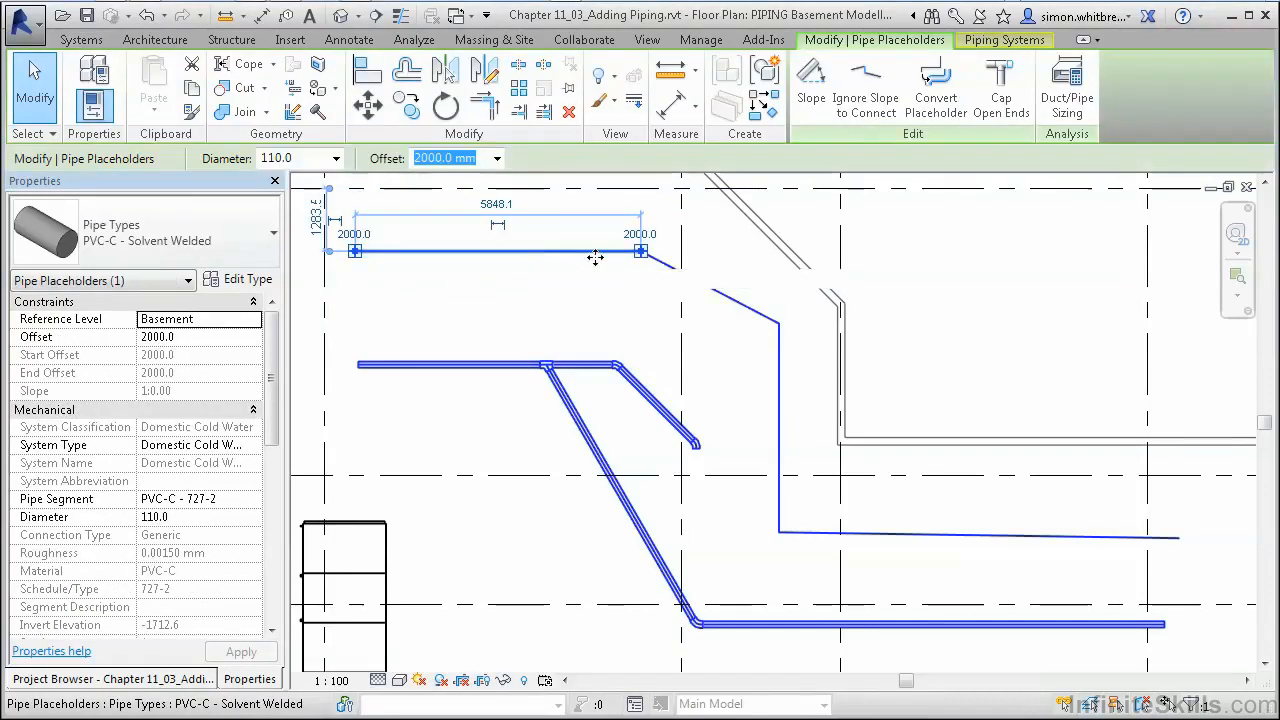
{"action": "left_click", "coordinate": [531, 308]}
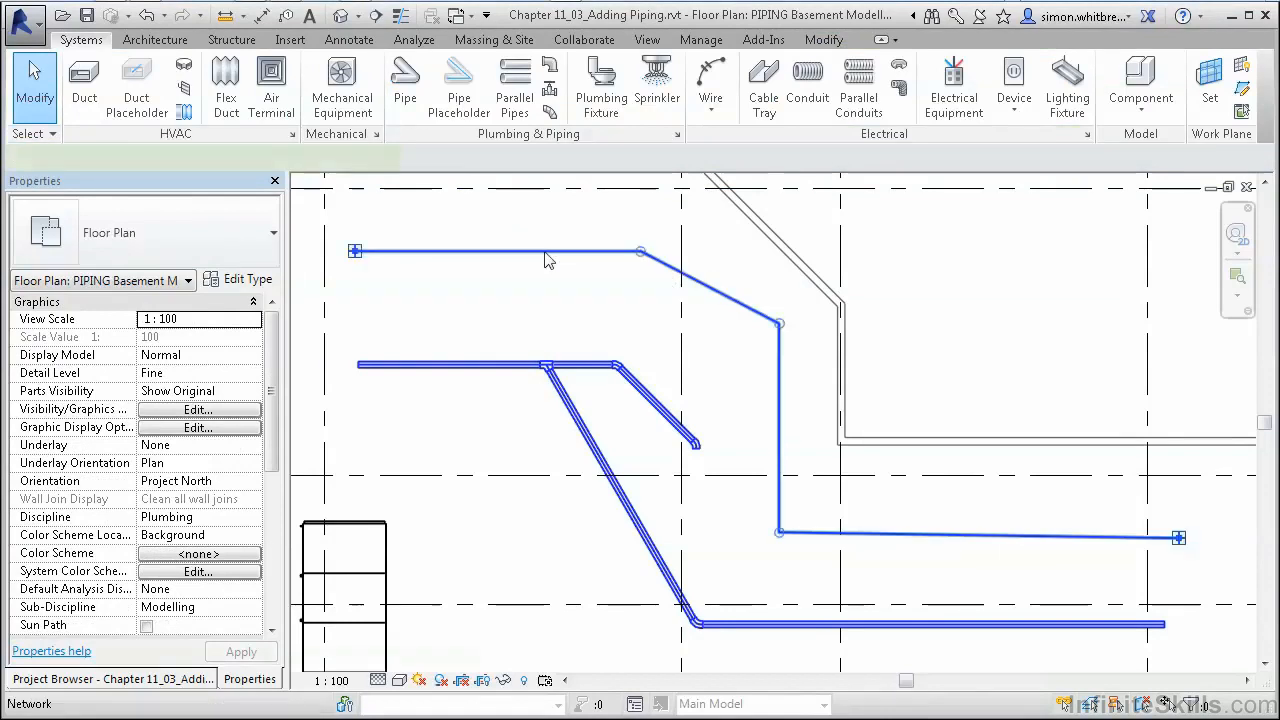
Step: Raise the placeholder network's top leg by moving its corner joint and free end, and convert all four placeholders to real pipes
{"action": "left_click", "coordinate": [646, 262]}
{"action": "left_click_drag", "start_coordinate": [642, 253], "coordinate": [673, 217]}
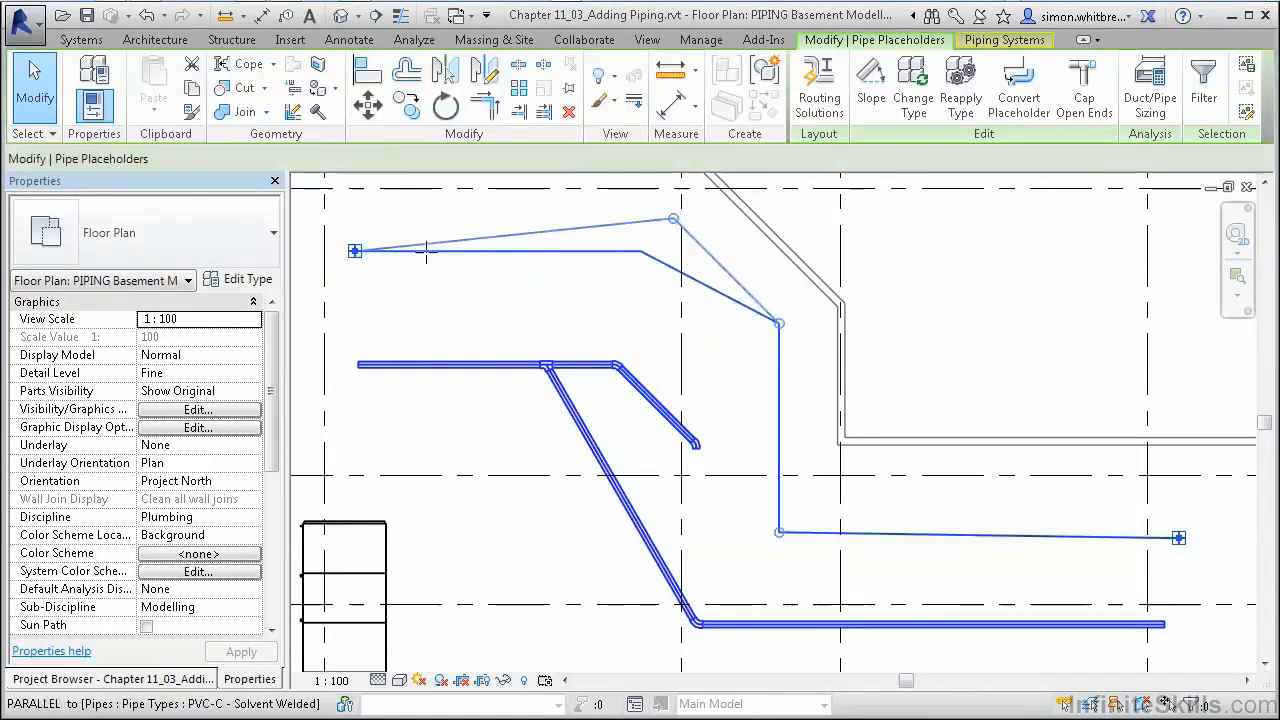
{"action": "left_click_drag", "start_coordinate": [355, 251], "coordinate": [352, 218]}
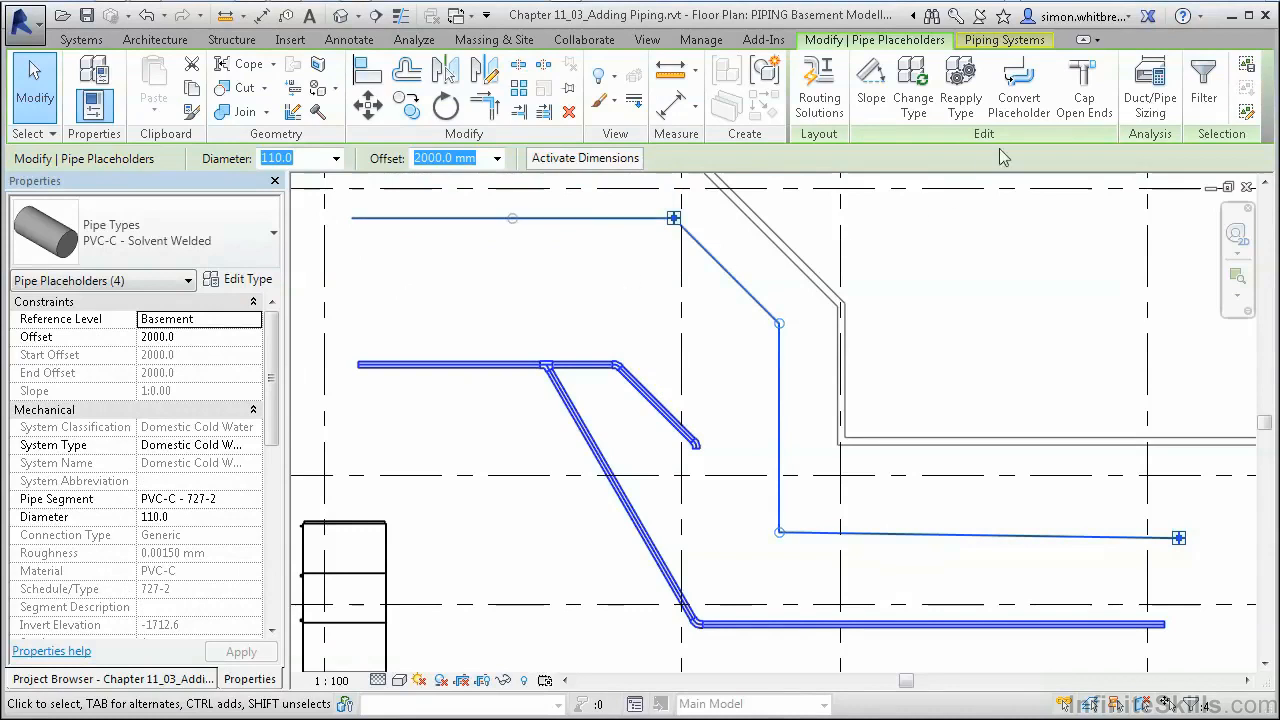
{"action": "left_click", "coordinate": [1017, 113]}
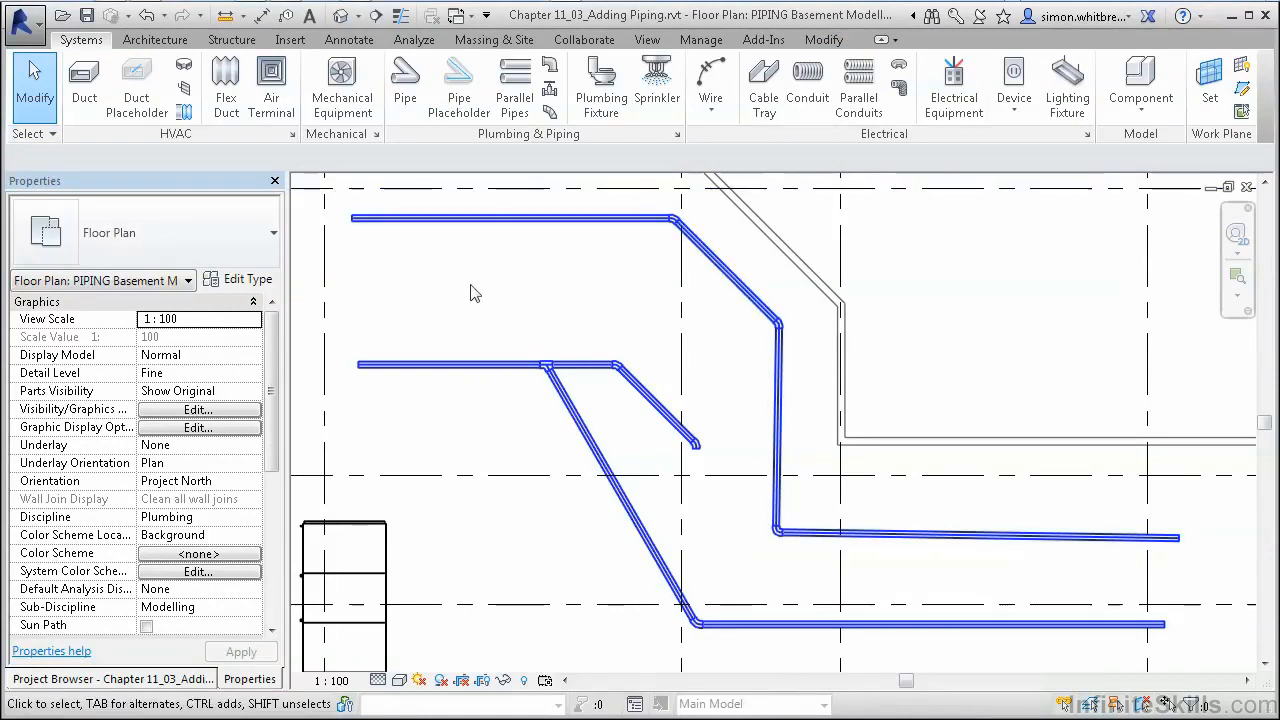
Step: Draw a four-segment pipe placeholder run sloping down at 1:80 between the two pipe networks, and turn the slope off at its end
{"action": "left_click", "coordinate": [459, 85]}
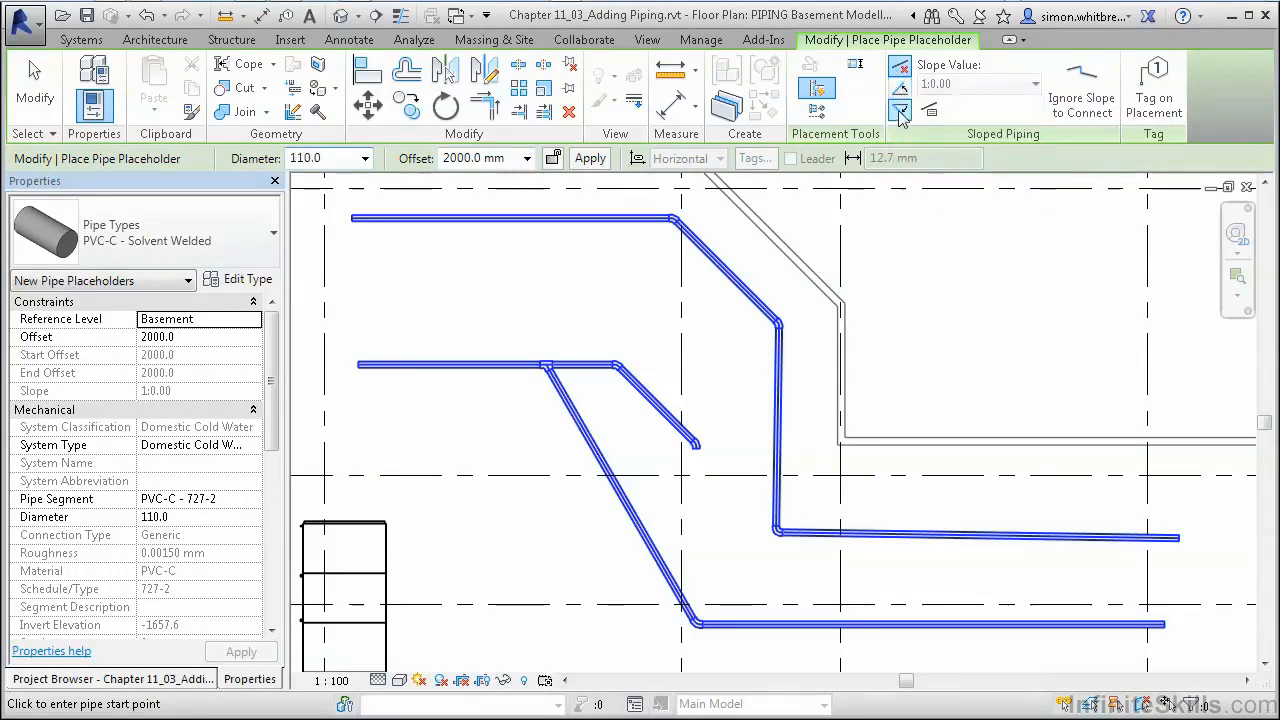
{"action": "left_click", "coordinate": [900, 112]}
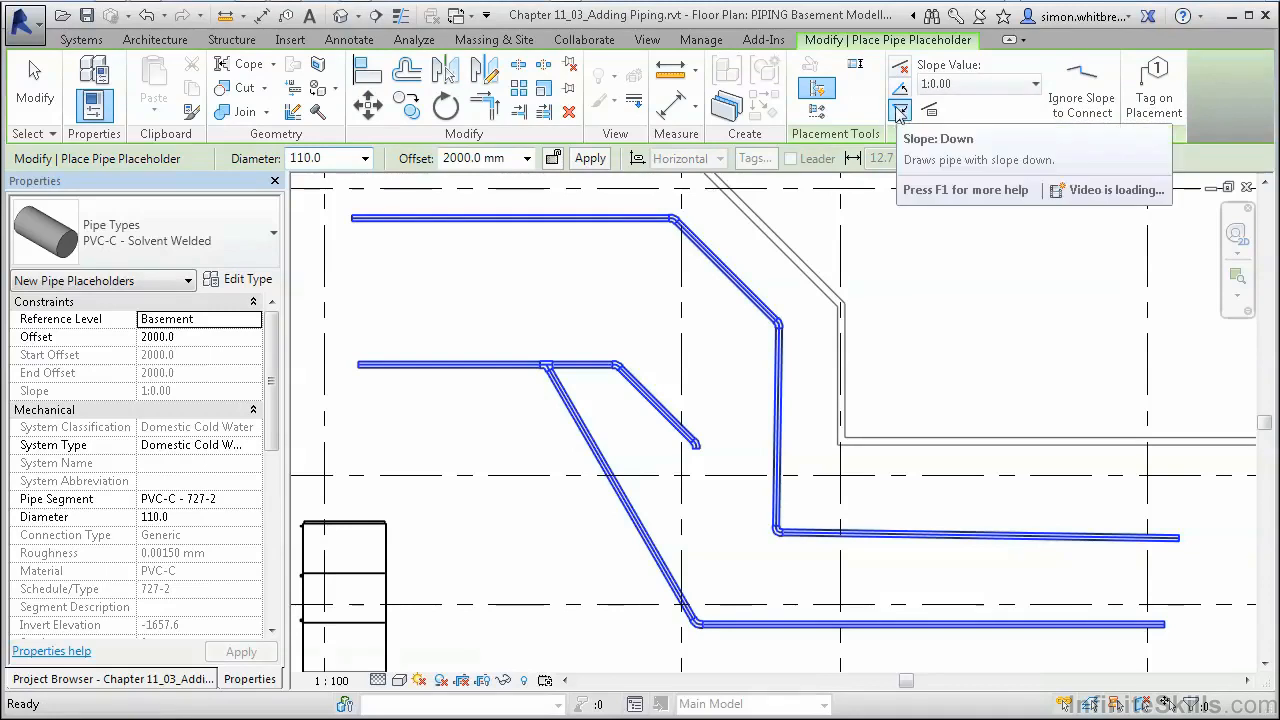
{"action": "left_click", "coordinate": [1010, 84]}
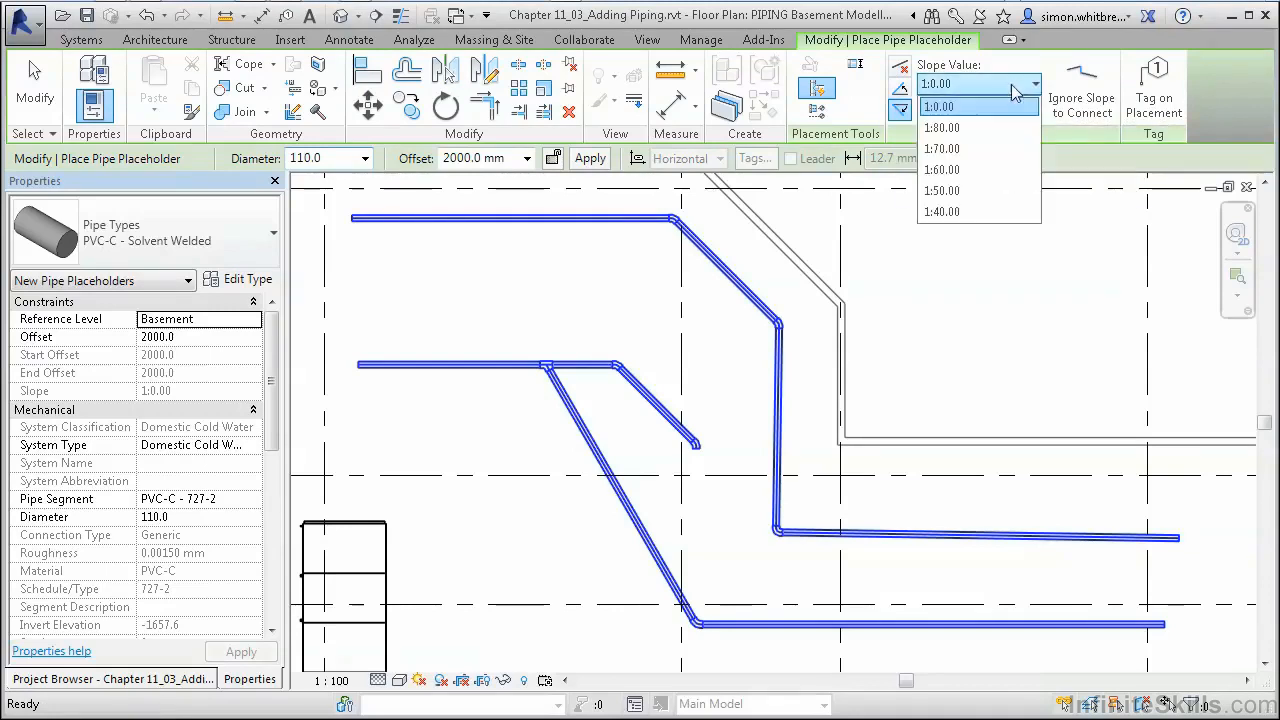
{"action": "left_click", "coordinate": [942, 127]}
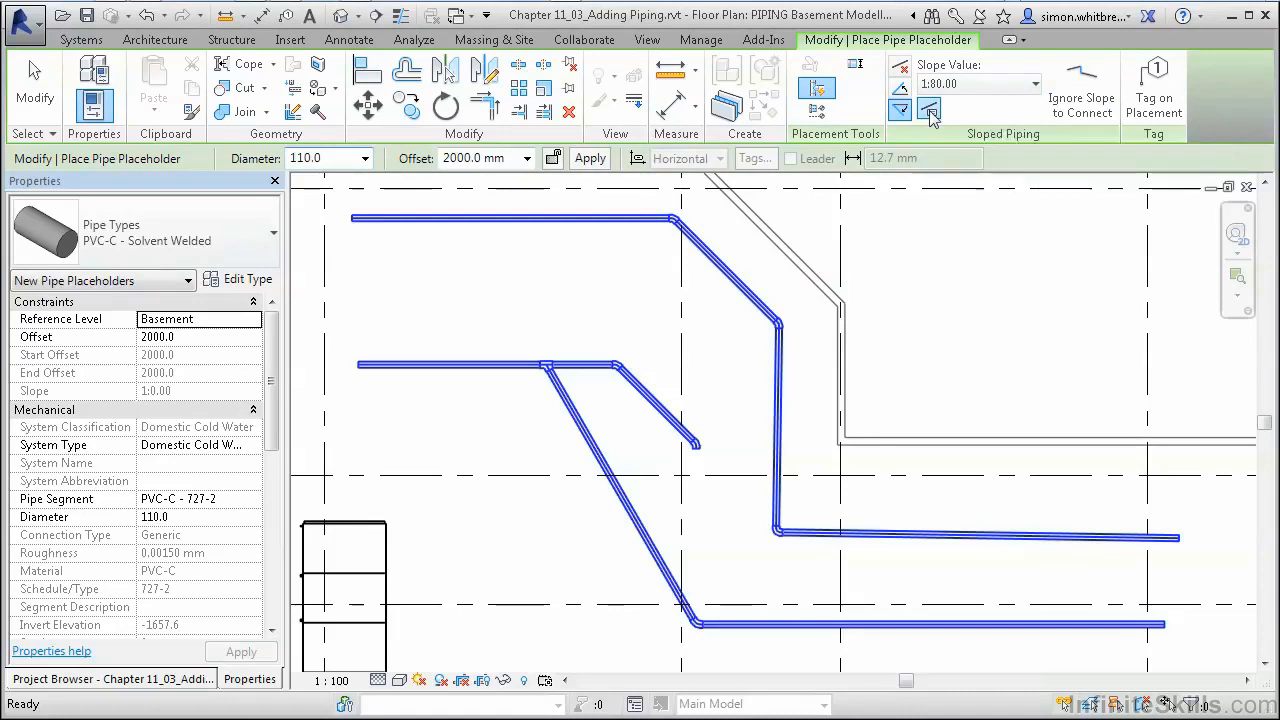
{"action": "left_click", "coordinate": [365, 289]}
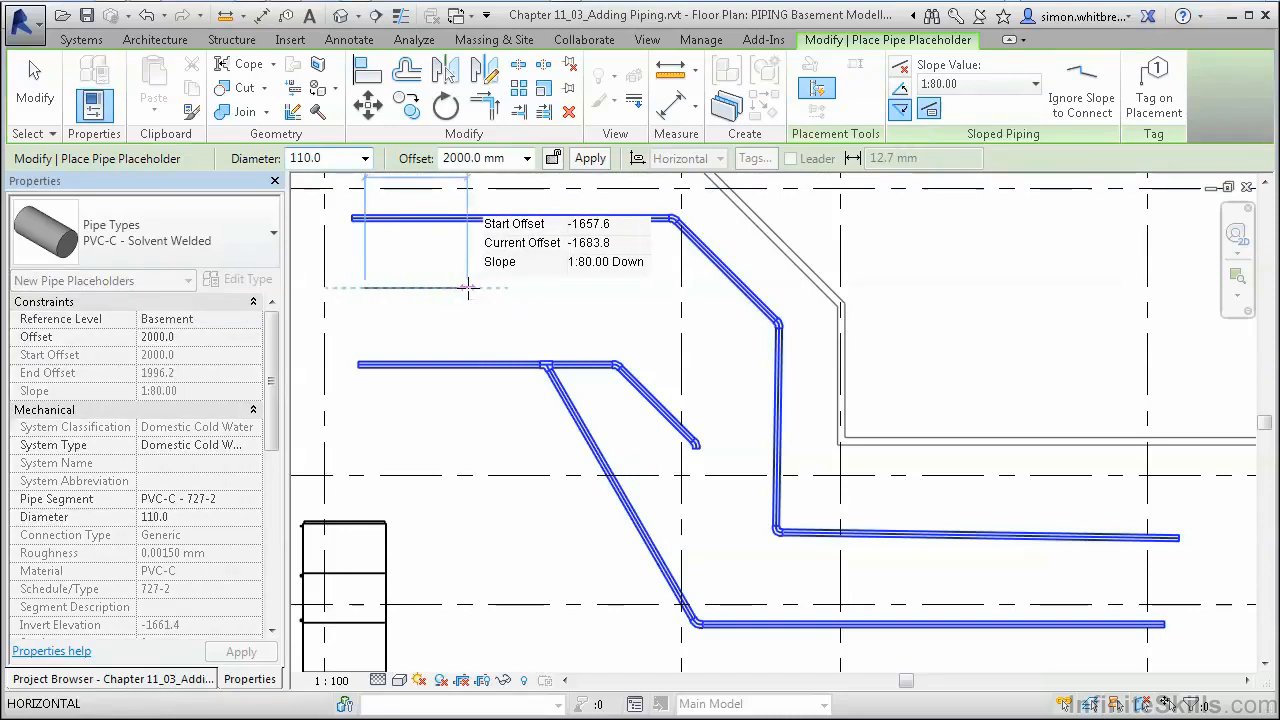
{"action": "left_click", "coordinate": [648, 289]}
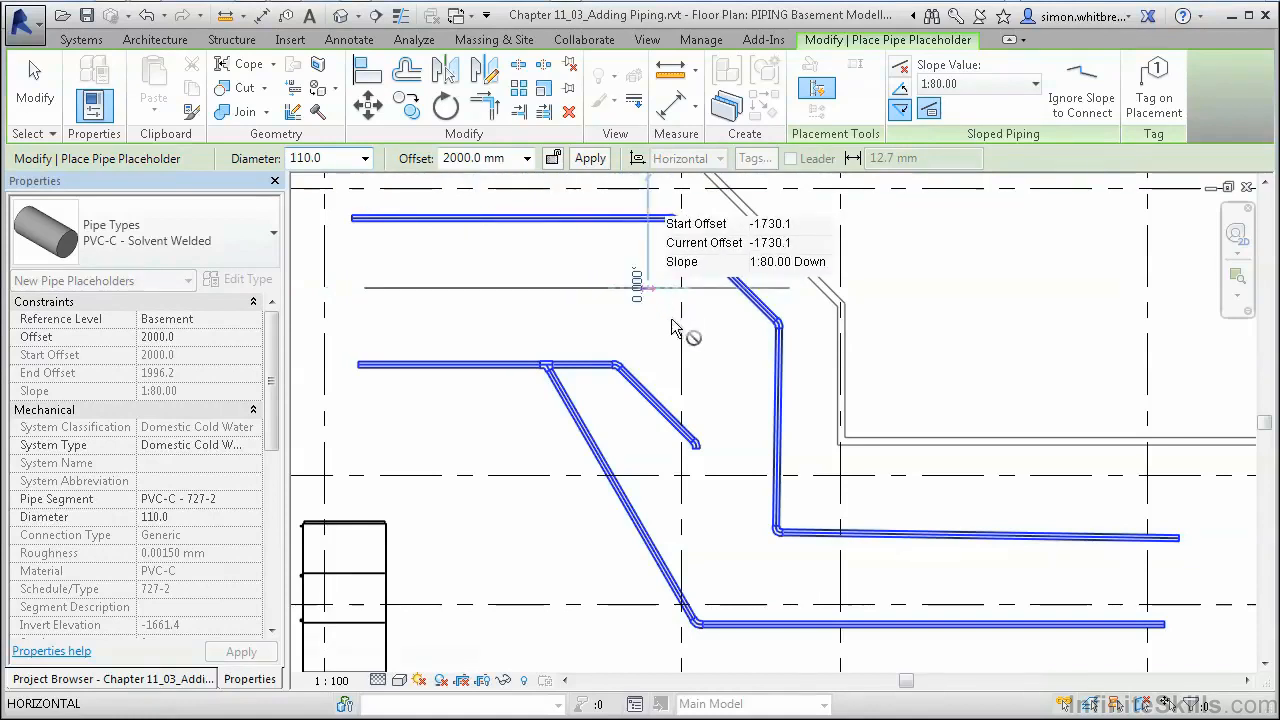
{"action": "left_click", "coordinate": [736, 385]}
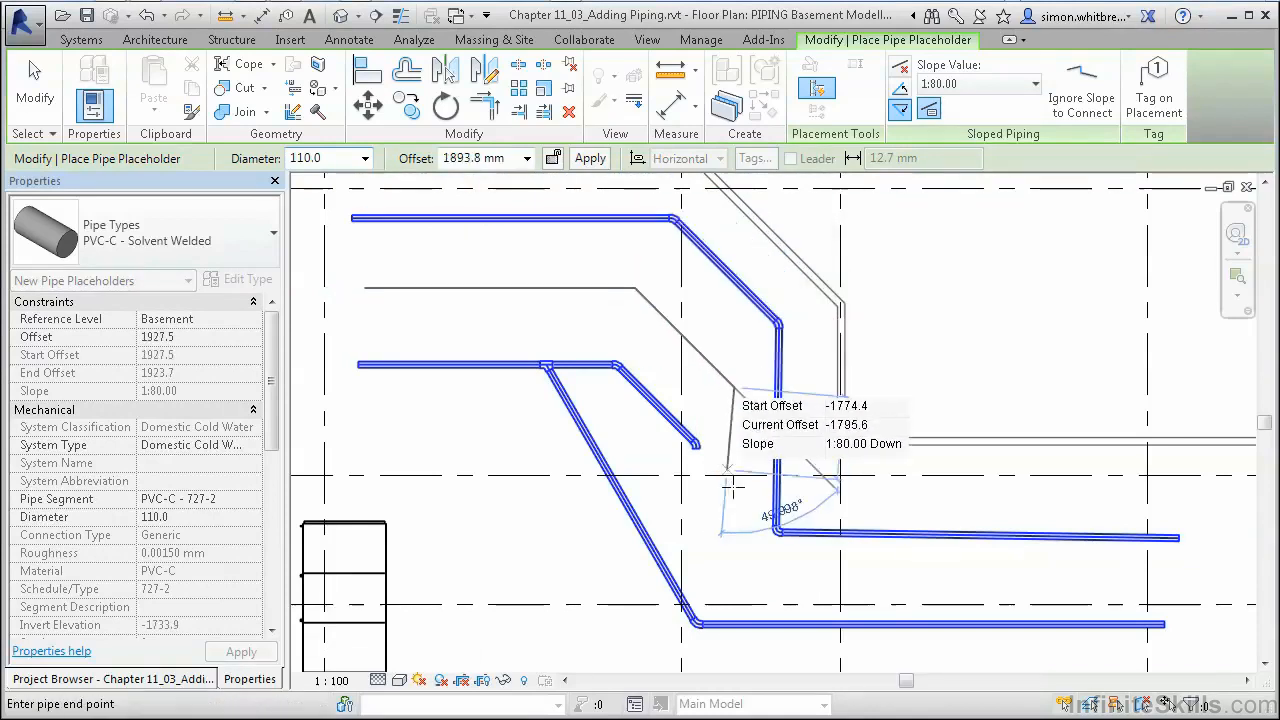
{"action": "left_click", "coordinate": [734, 575]}
{"action": "left_click", "coordinate": [982, 578]}
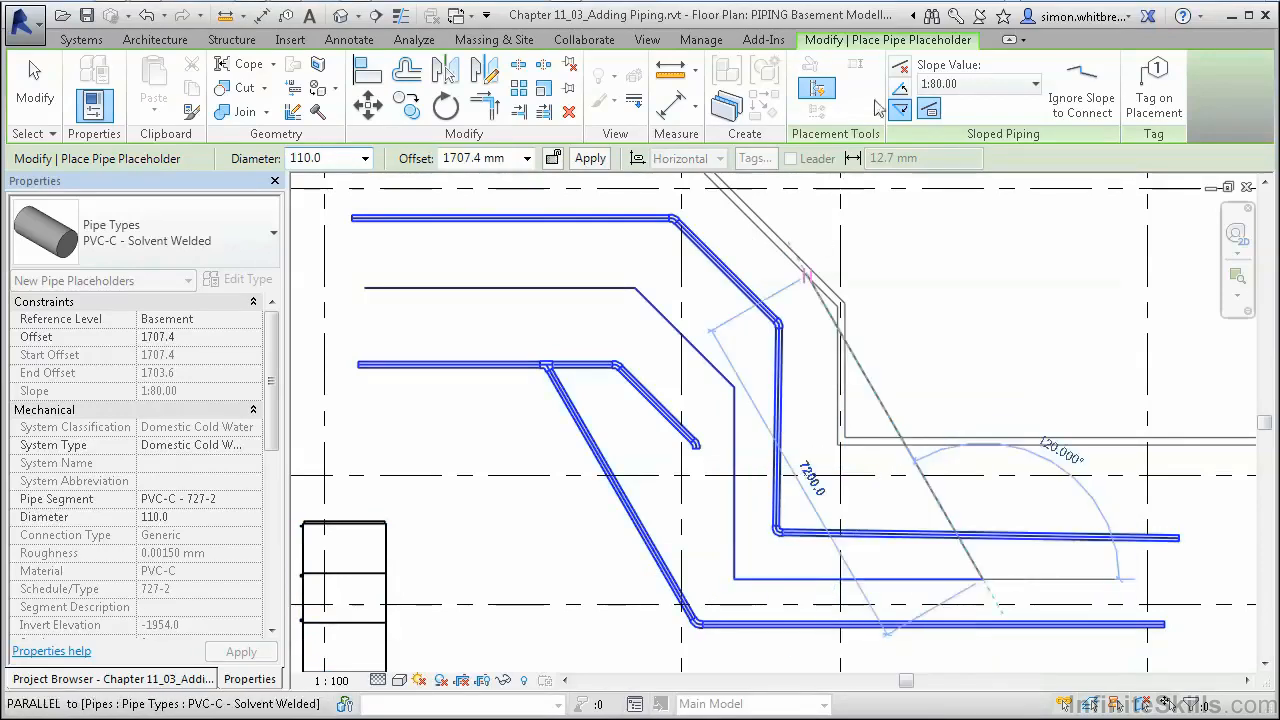
{"action": "left_click", "coordinate": [901, 70]}
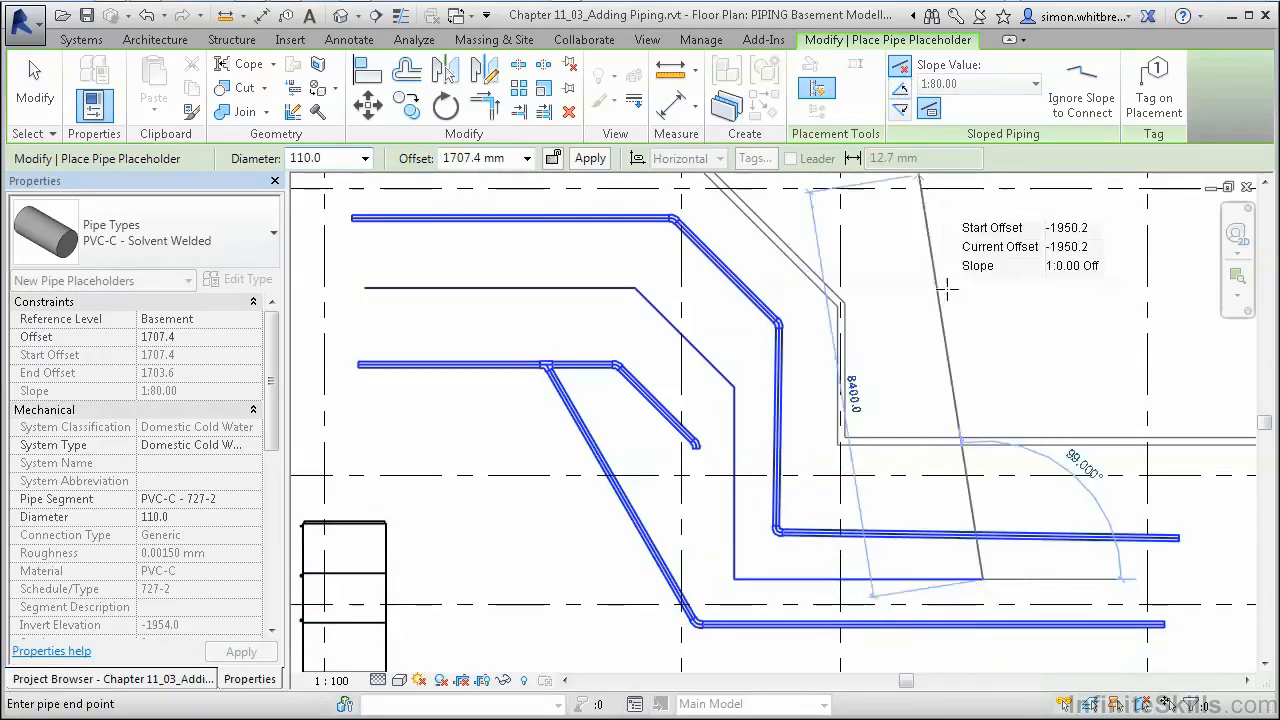
{"action": "left_click", "coordinate": [34, 108]}
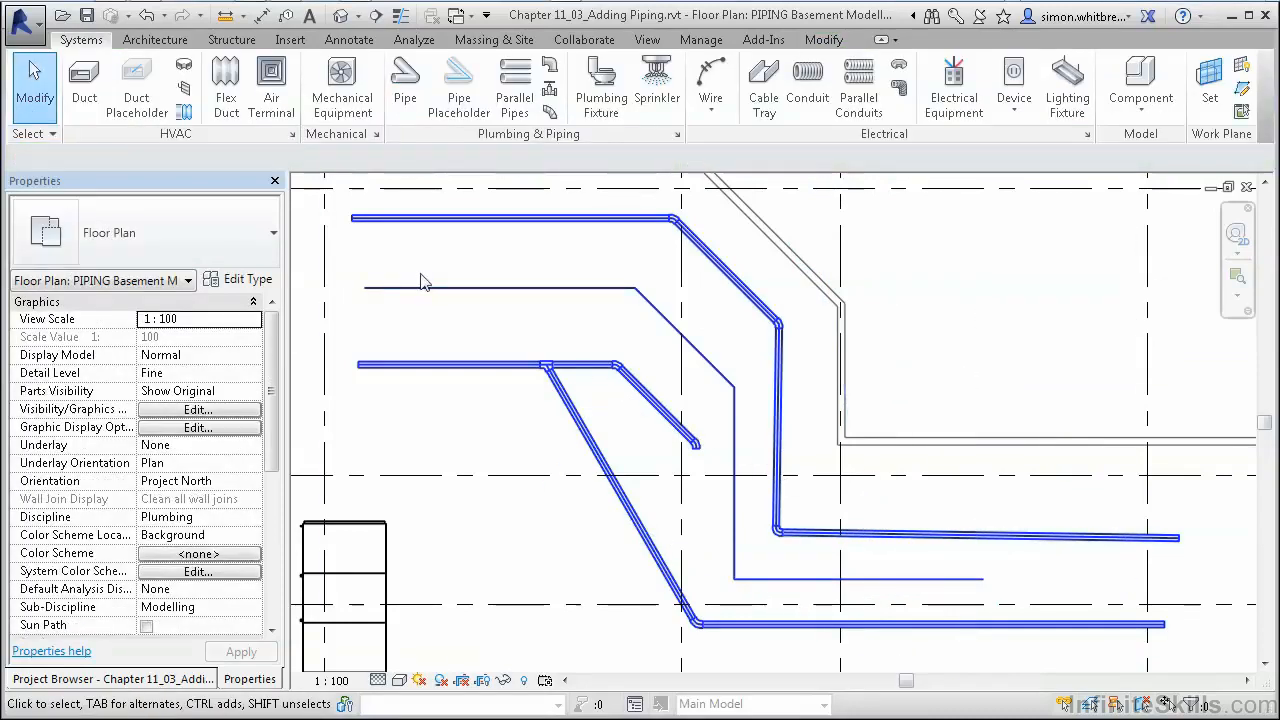
Step: Draw a three-segment placeholder run without slope between the upper pipe network and the sloped placeholder run
{"action": "left_click", "coordinate": [459, 82]}
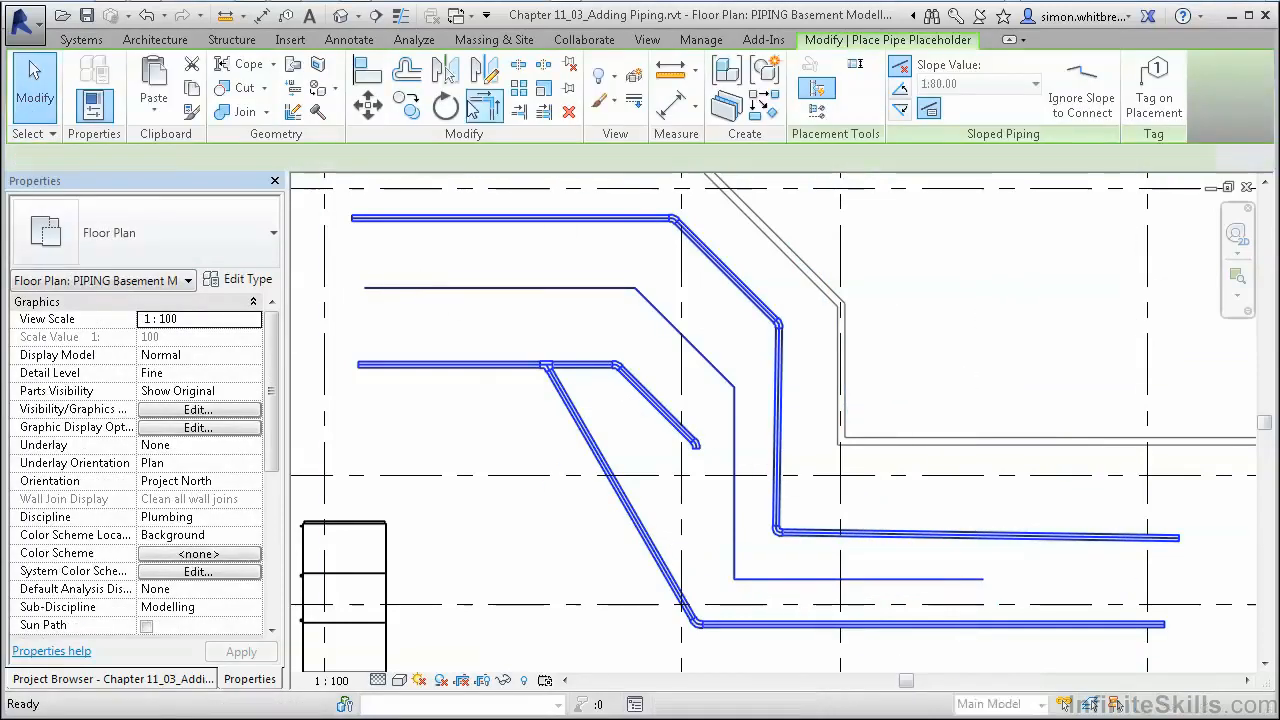
{"action": "left_click", "coordinate": [351, 249]}
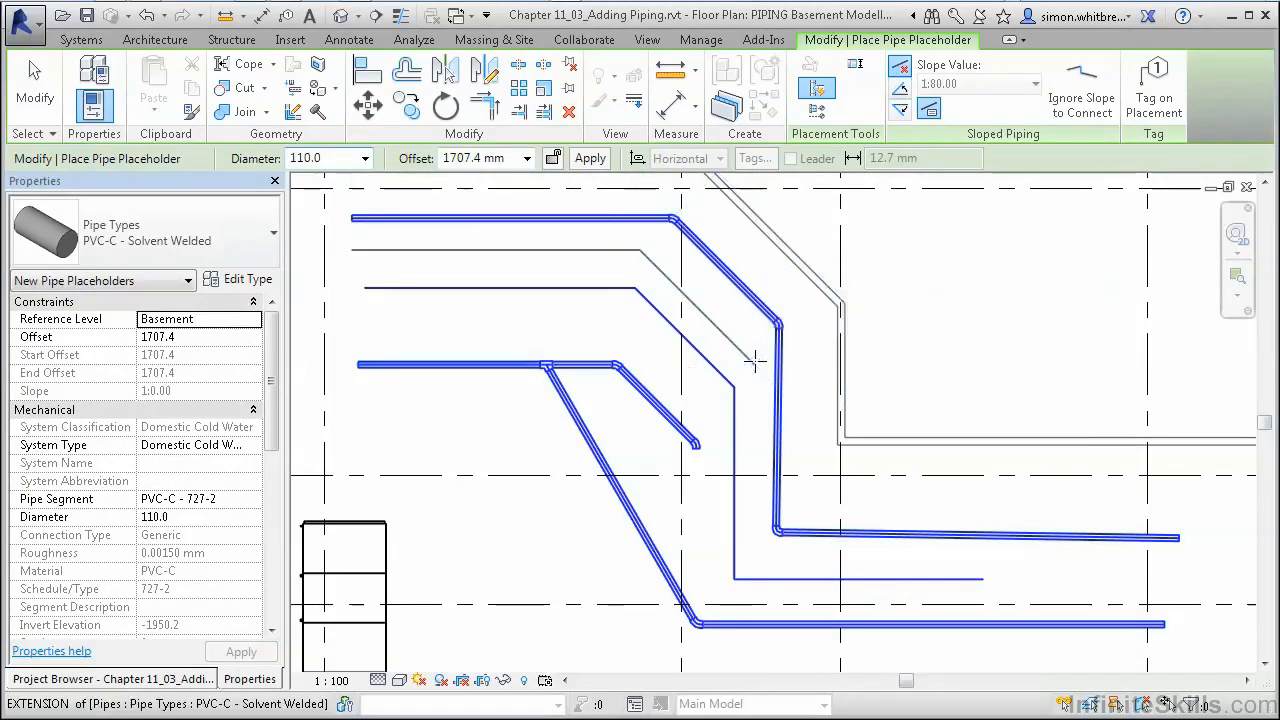
{"action": "left_click", "coordinate": [755, 518]}
{"action": "key", "text": "Escape"}
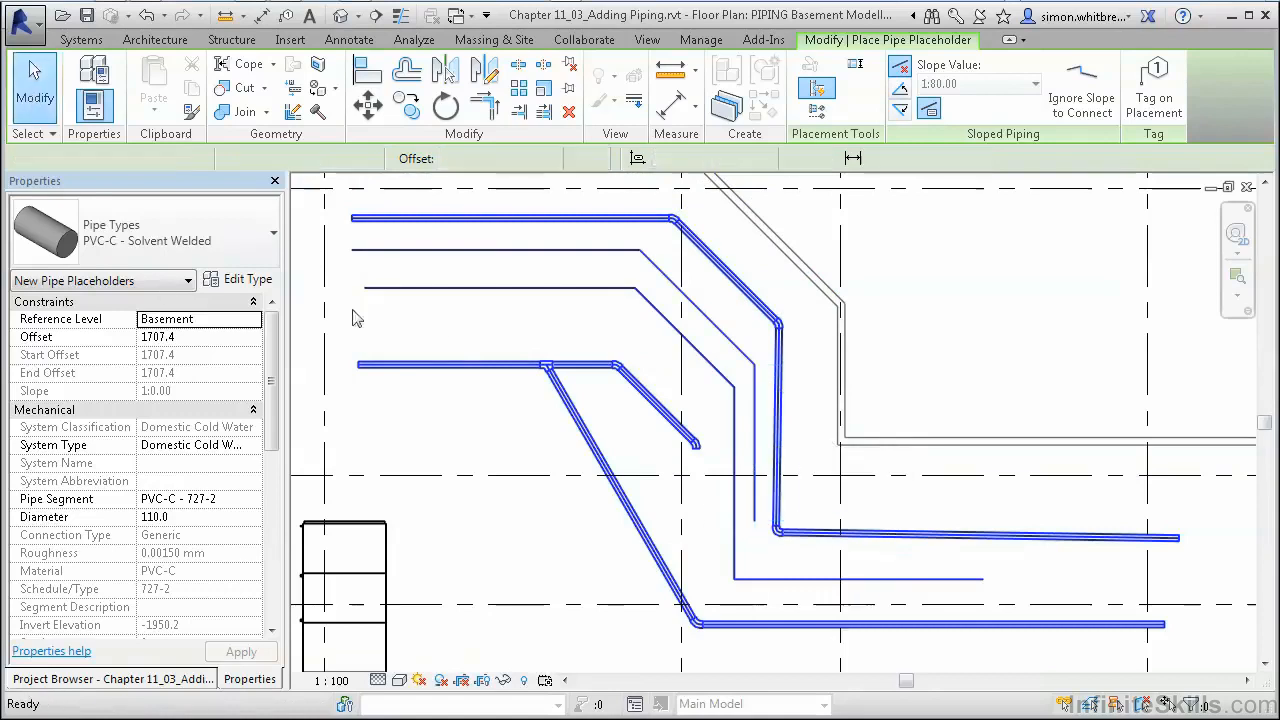
{"action": "key", "text": "Escape"}
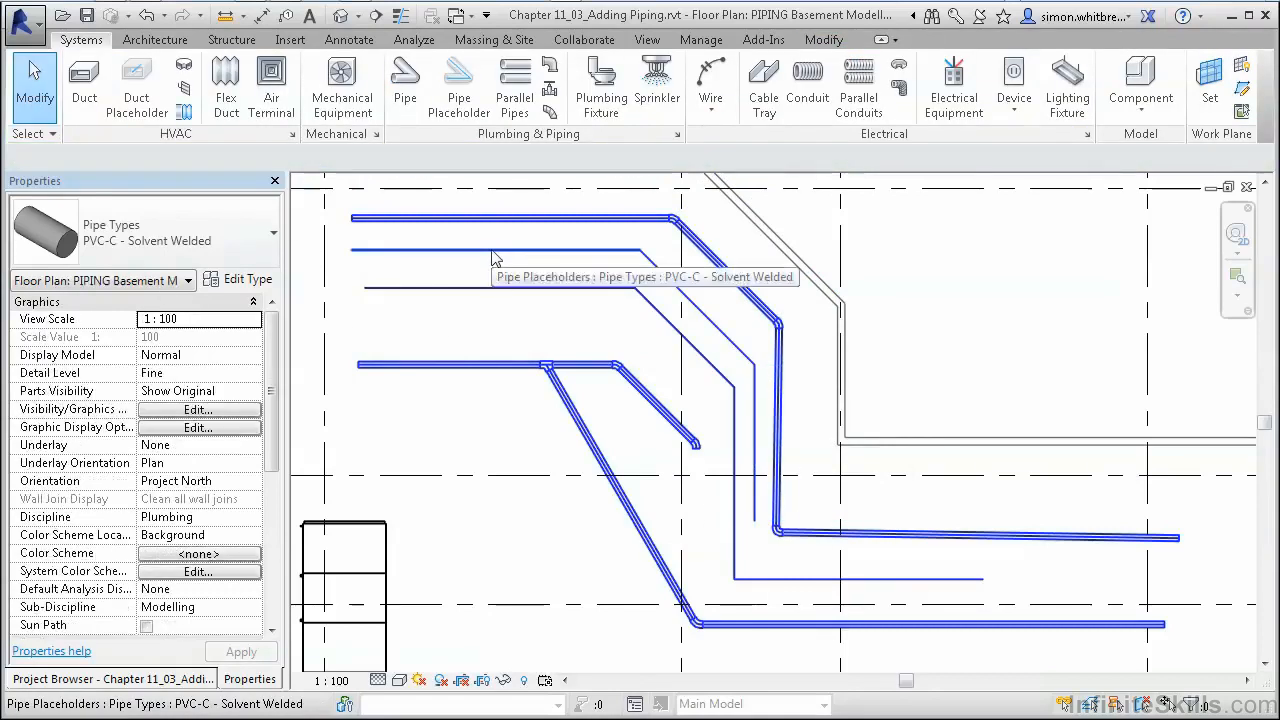
Step: Apply a 1:70 slope to the whole three-segment placeholder run and select its top leg to check the slope
{"action": "left_click", "coordinate": [492, 258]}
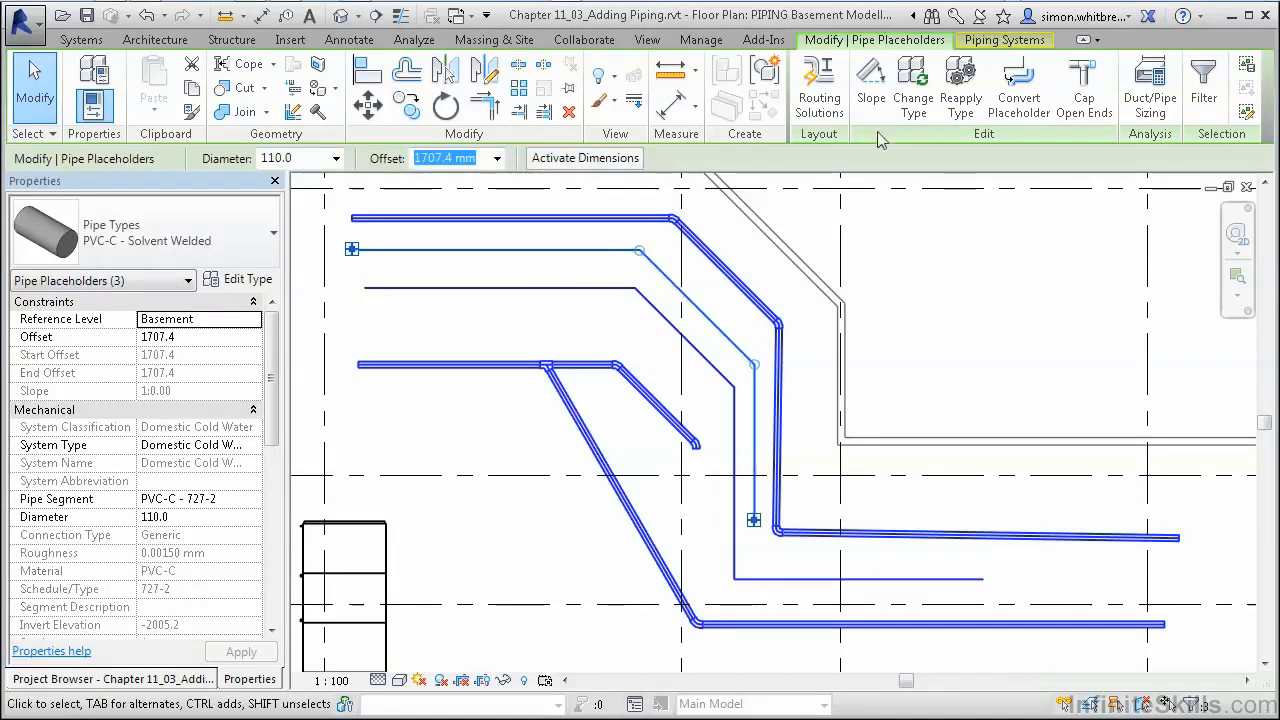
{"action": "left_click", "coordinate": [869, 100]}
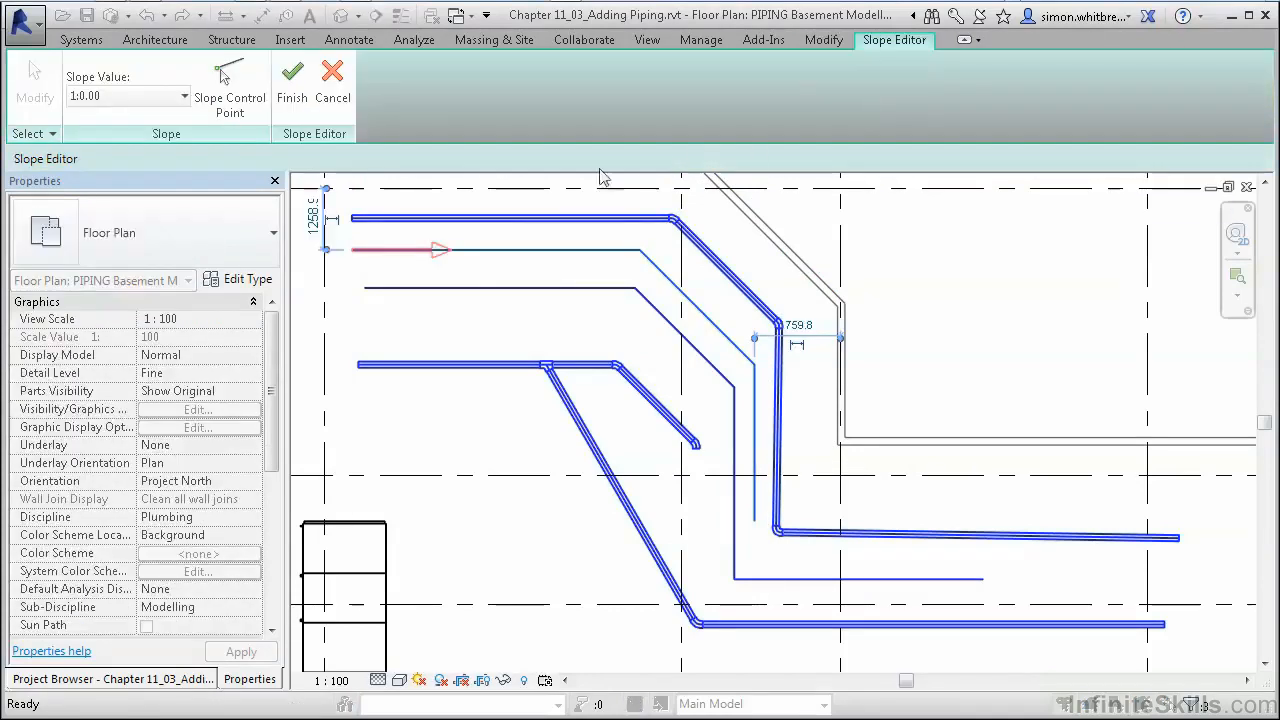
{"action": "left_click", "coordinate": [233, 106]}
{"action": "left_click", "coordinate": [155, 97]}
{"action": "left_click", "coordinate": [130, 161]}
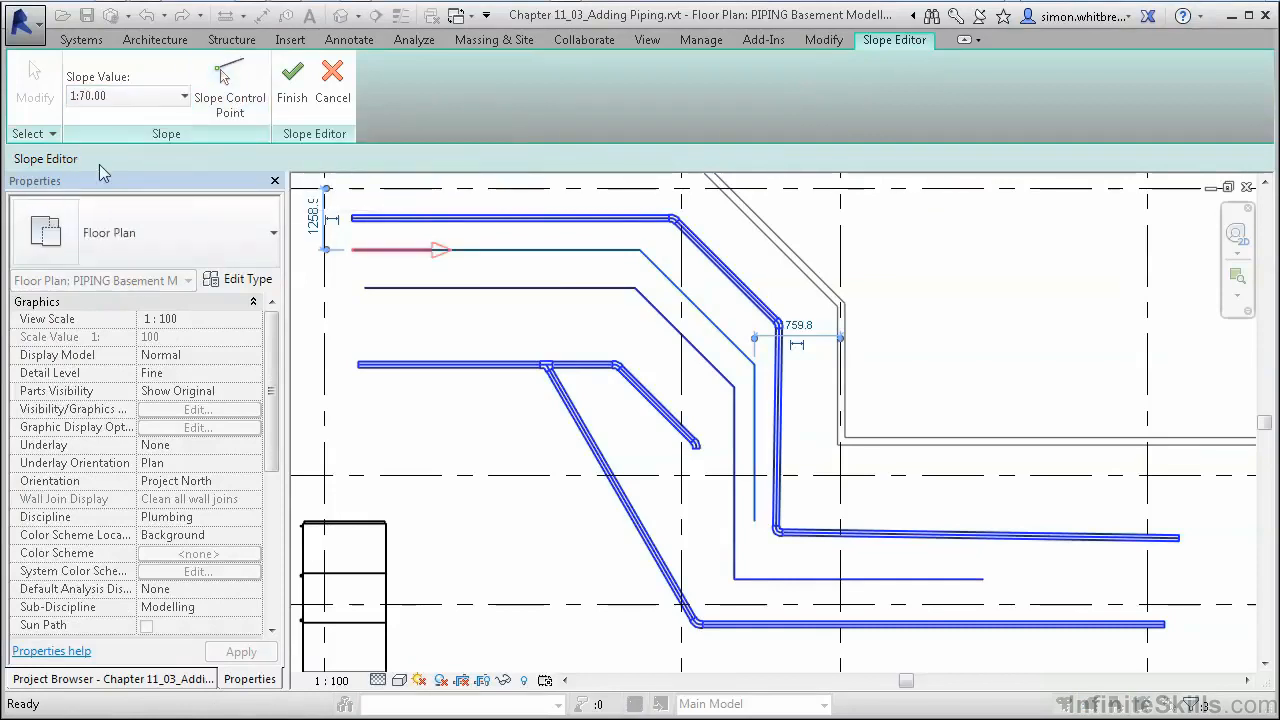
{"action": "left_click", "coordinate": [291, 108]}
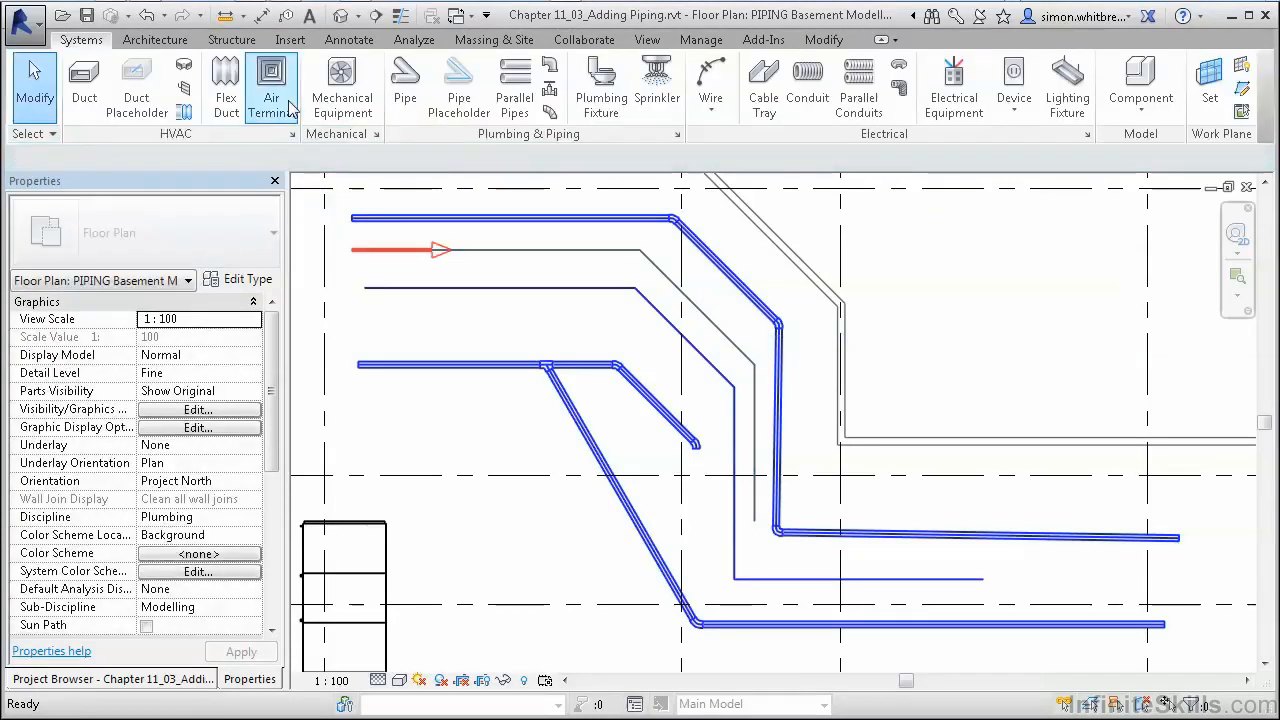
{"action": "left_click", "coordinate": [482, 250]}
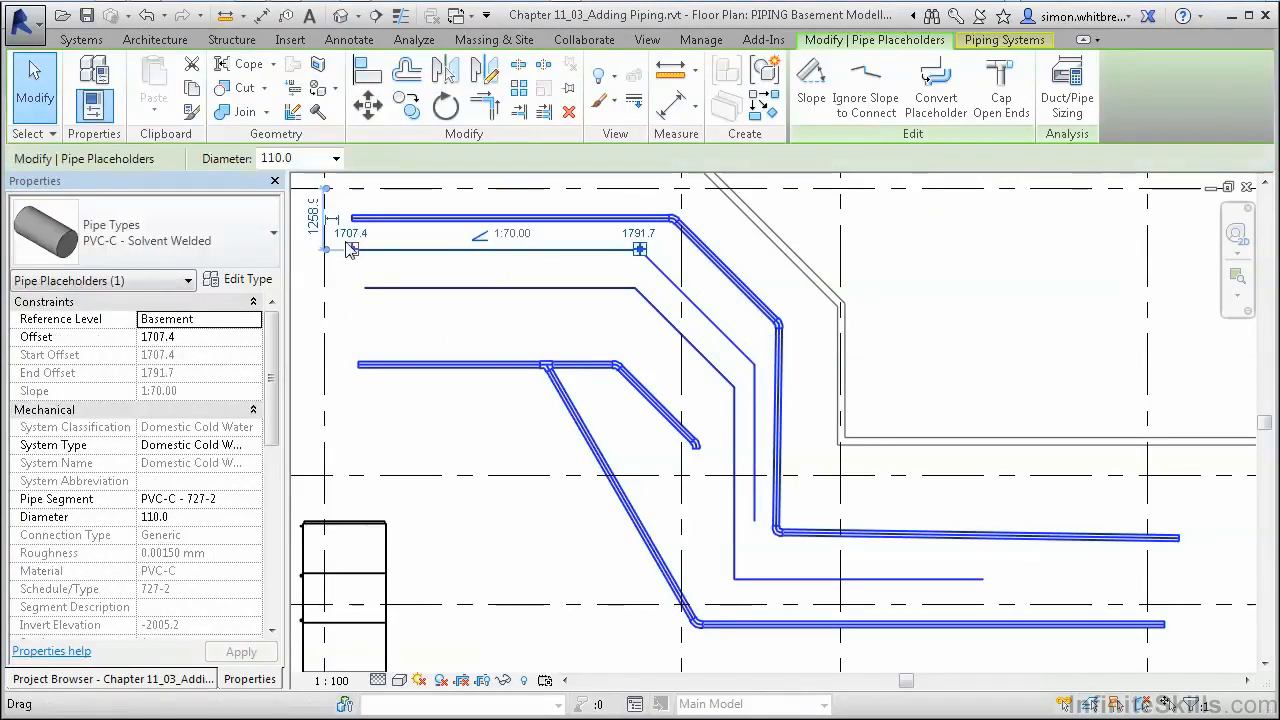